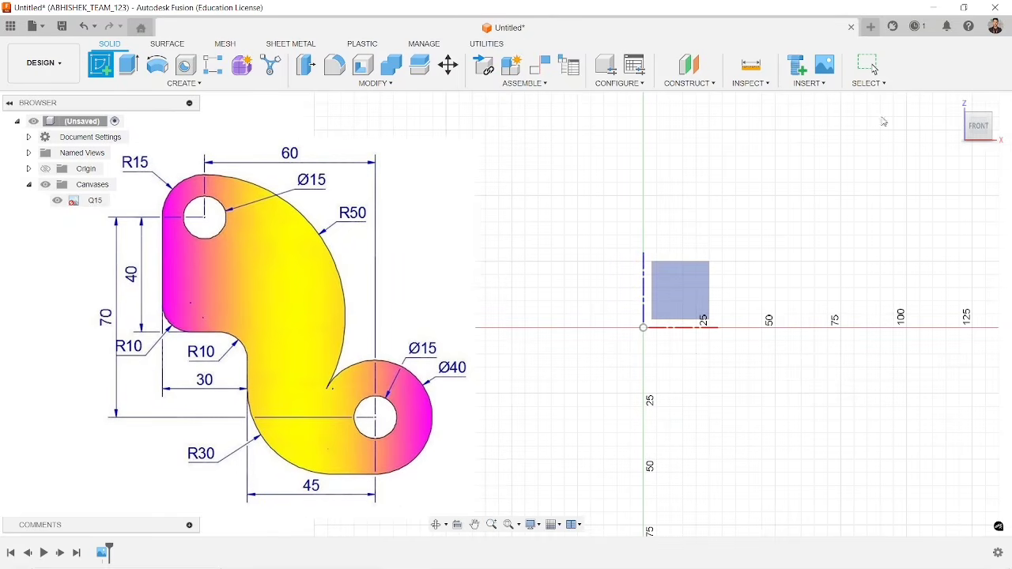
Start a new sketch on the front origin plane.
key("Escape")
left_click(956, 102)
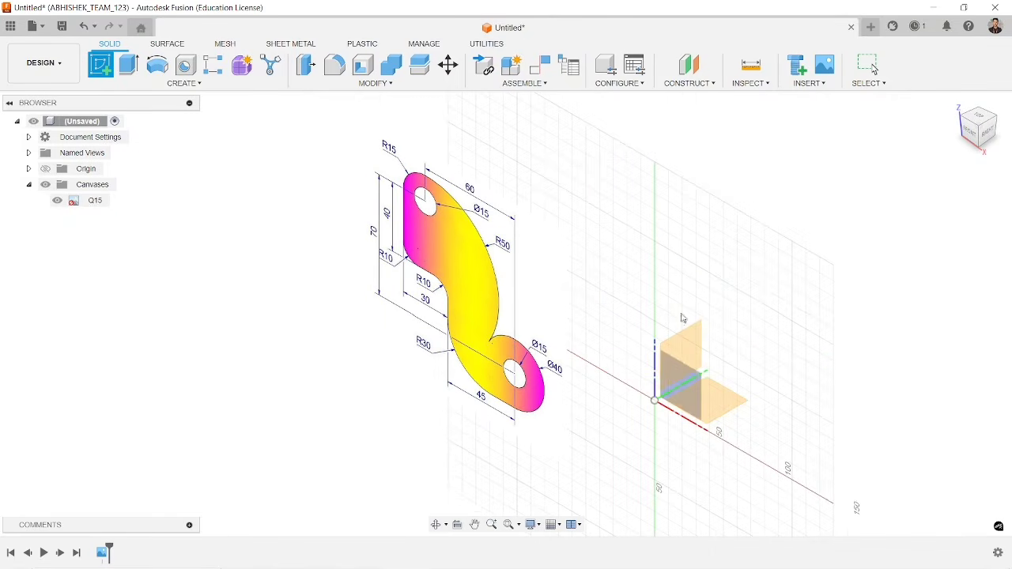
left_click(686, 391)
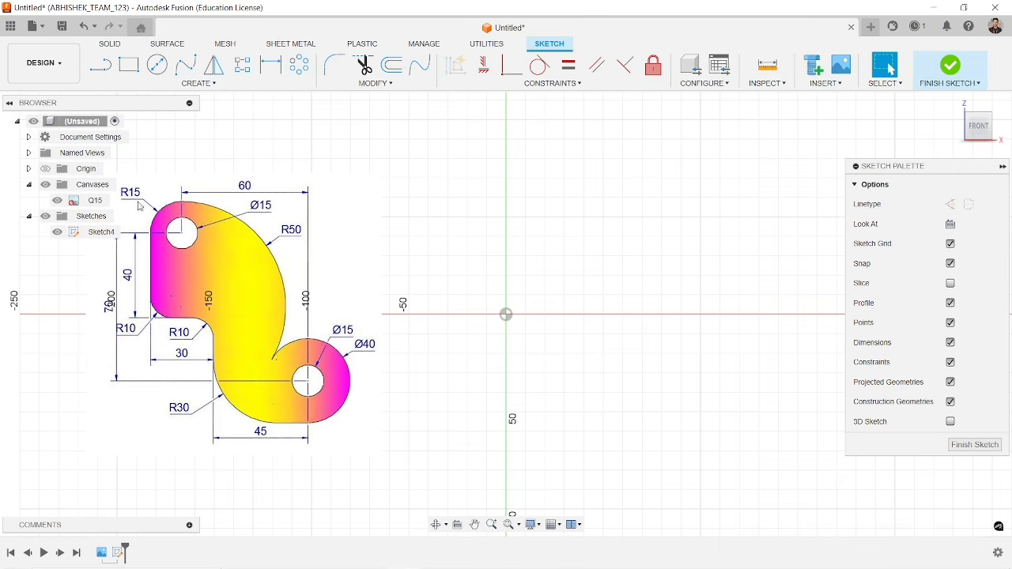
Sketch a 15 mm diameter circle centred on the origin.
middle_click_drag(180, 285, 266, 292)
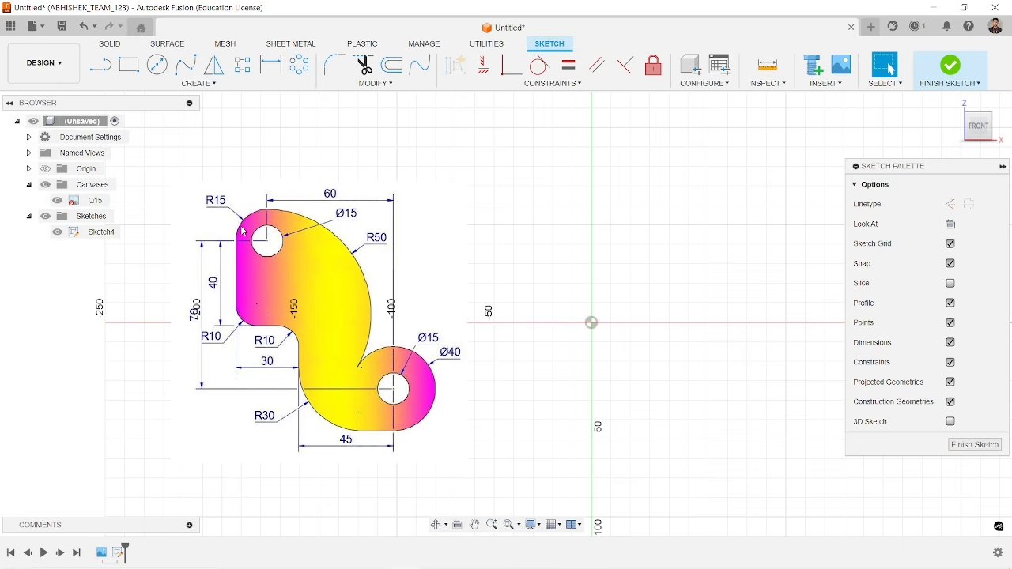
middle_click_drag(452, 316, 352, 274)
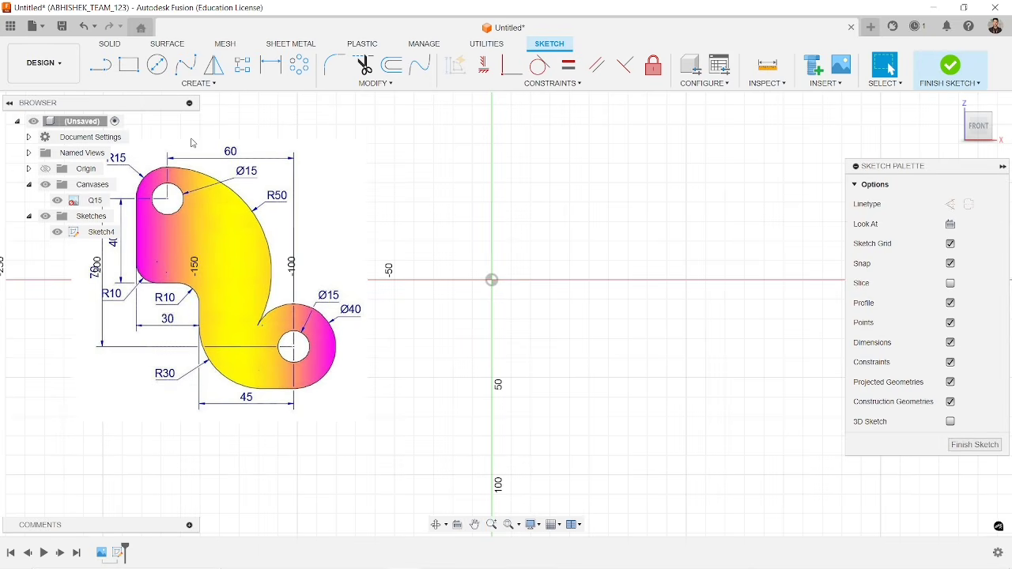
left_click(156, 65)
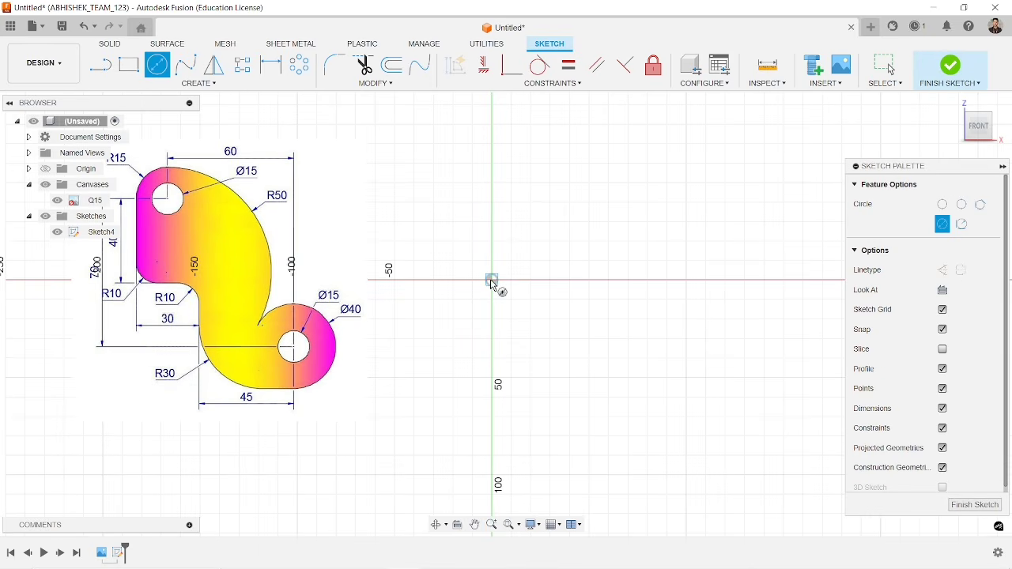
left_click(491, 283)
type("15")
key("Return")
key("Escape")
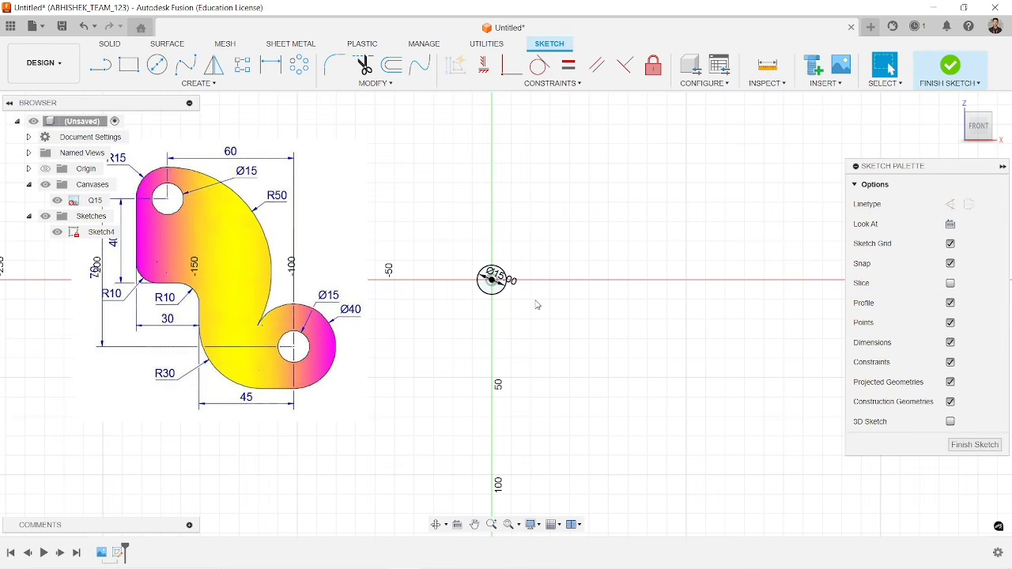
Add a concentric 30 mm diameter circle around the hole circle at the origin.
key("c")
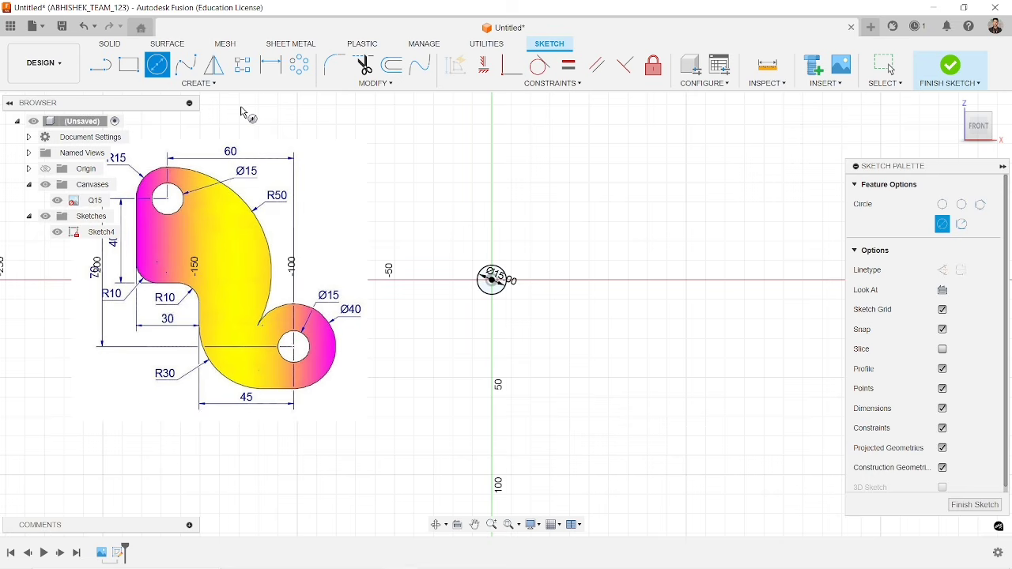
left_click(491, 282)
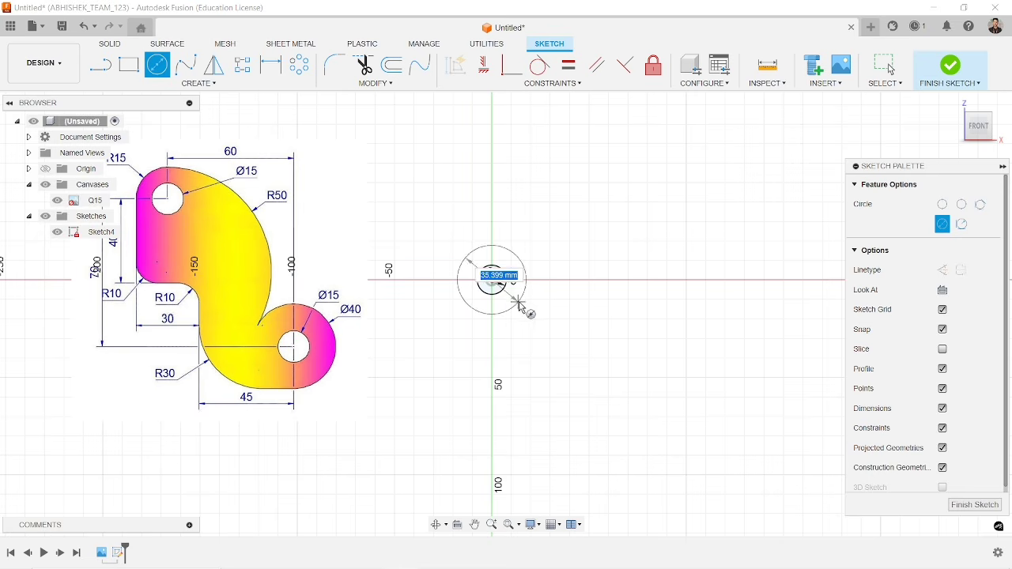
type("30")
key("Return")
key("Escape")
Reposition the 15 mm and 30 mm diameter dimensions outside the circles at the origin, to their upper right.
scroll(488, 283, "up", 8)
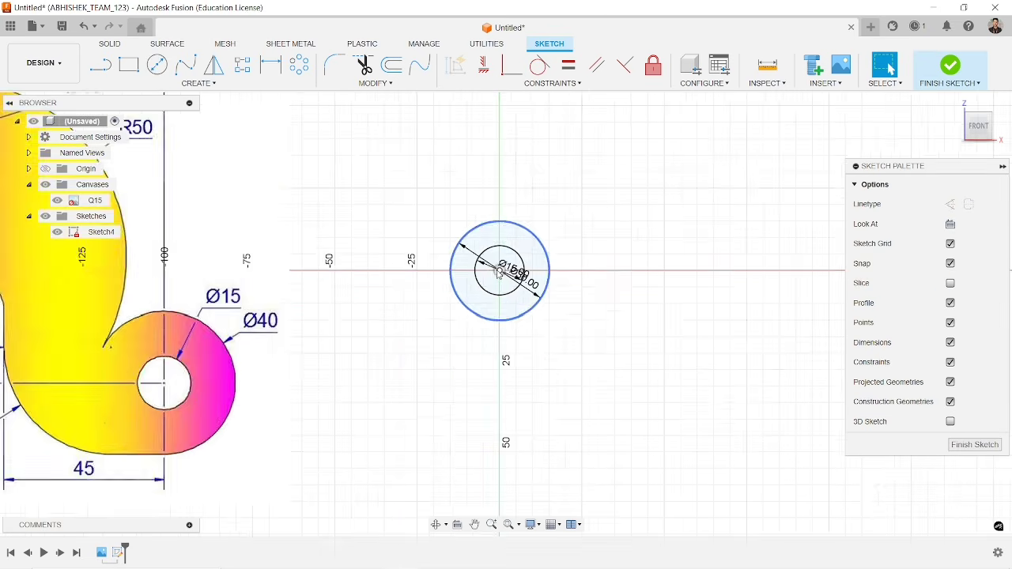
mouse_move(551, 283)
left_mouse_down()
mouse_move(655, 186)
mouse_move(759, 123)
left_mouse_up()
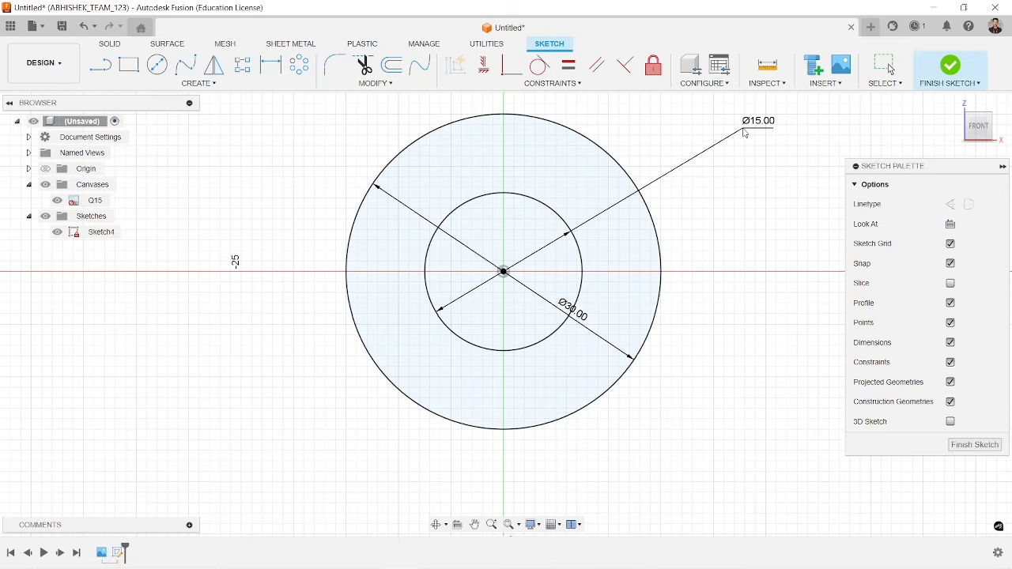
left_click_drag(573, 311, 741, 187)
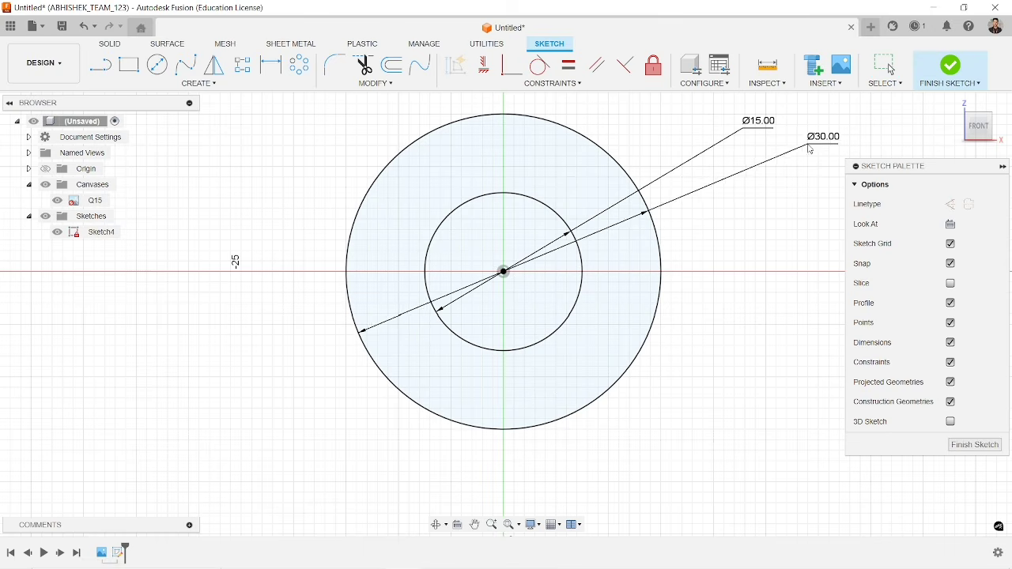
left_click(515, 369)
scroll(512, 369, "down", 5)
scroll(511, 367, "down", 3)
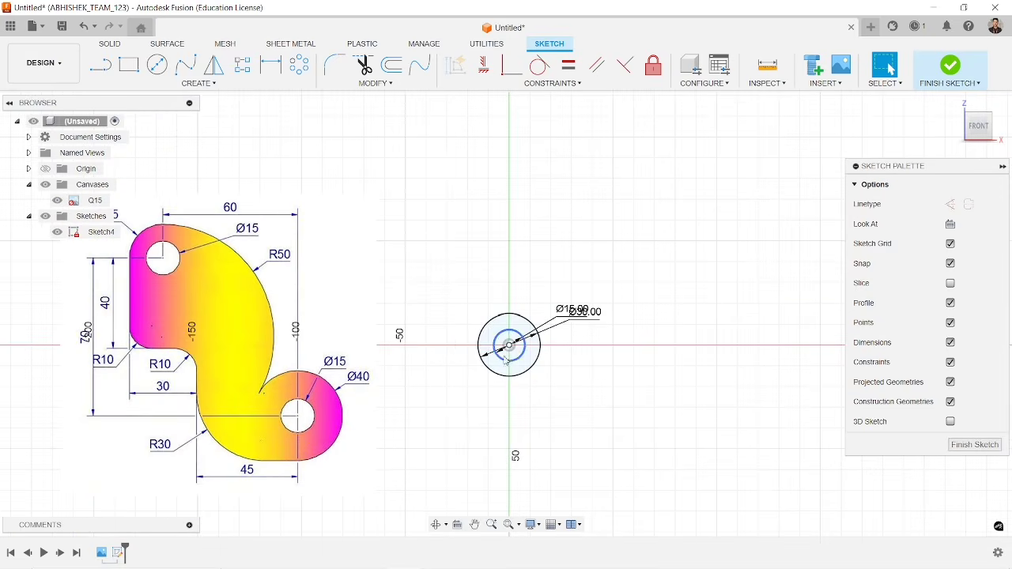
Sketch a second 15 mm diameter circle centred about 70 mm right of and 60 mm below the origin.
middle_click_drag(462, 323, 587, 225)
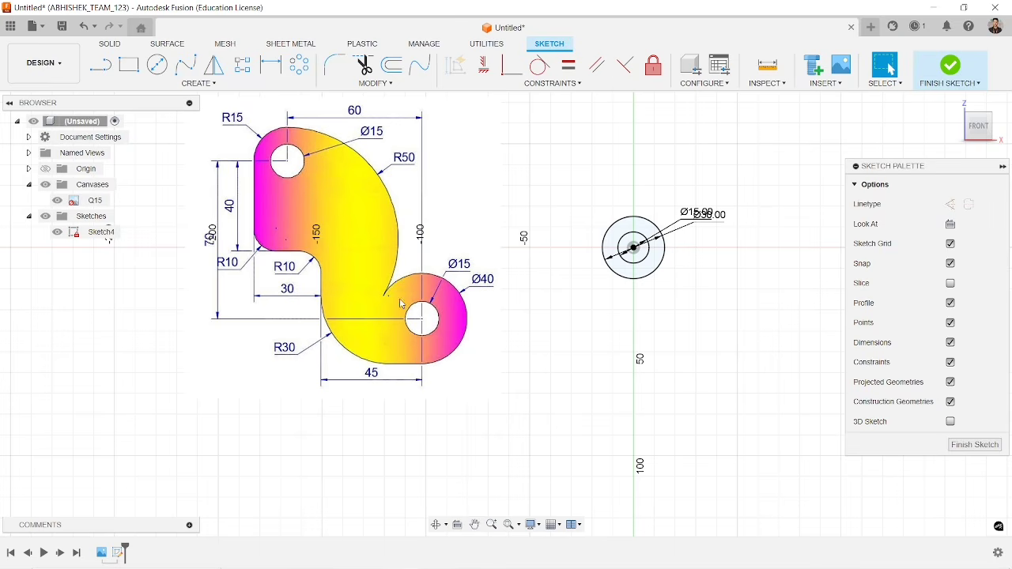
middle_click_drag(573, 305, 463, 301)
left_click(161, 66)
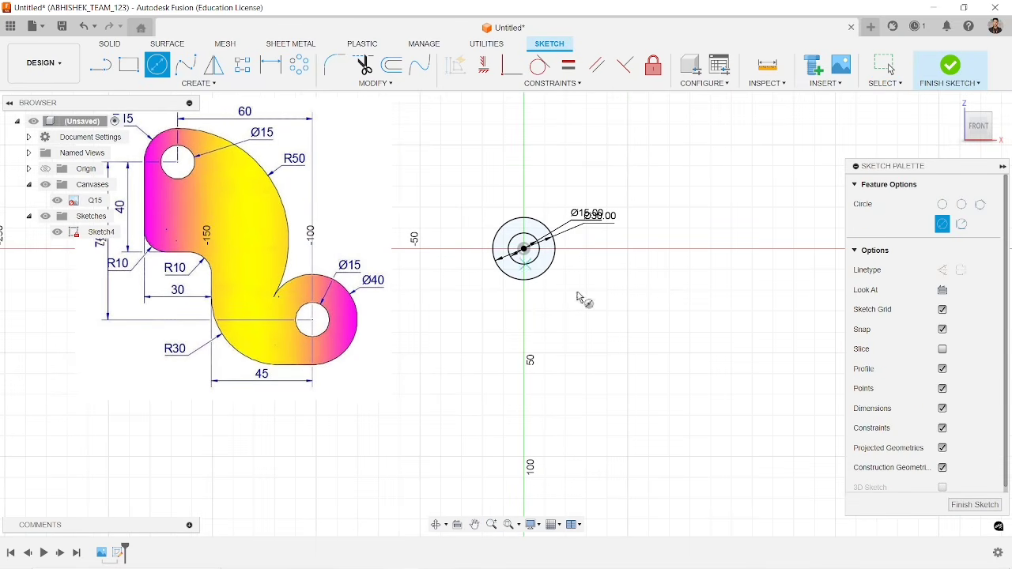
left_click(668, 374)
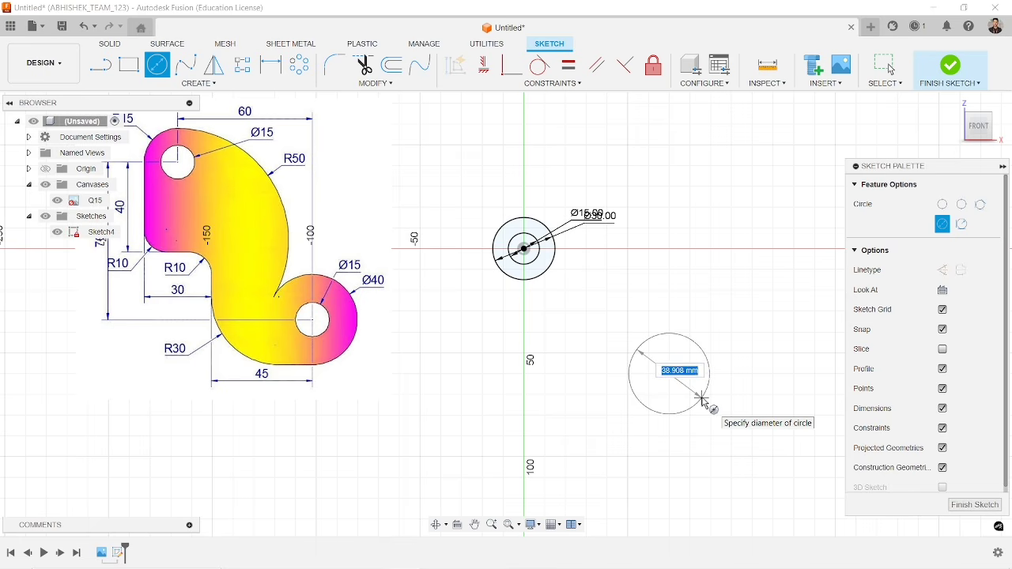
type("15")
key("Return")
key("Escape")
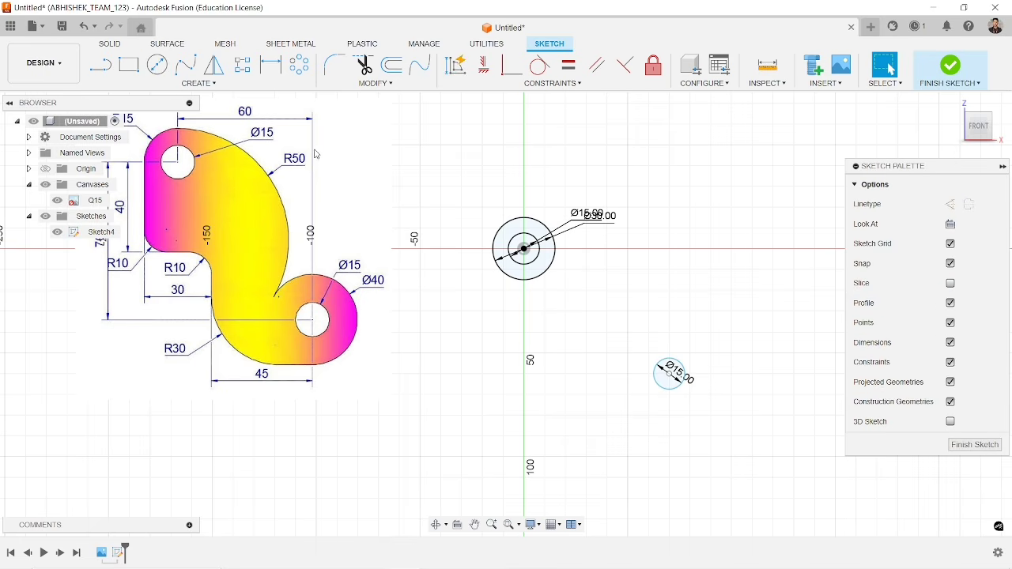
Add a concentric 40 mm diameter circle around the lower-right hole circle.
left_click(157, 65)
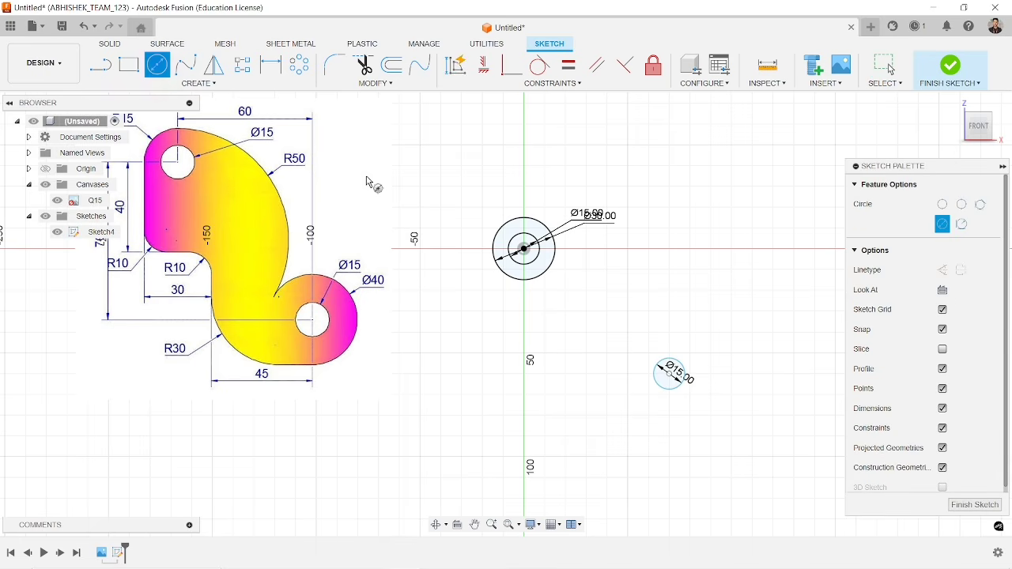
left_click(669, 375)
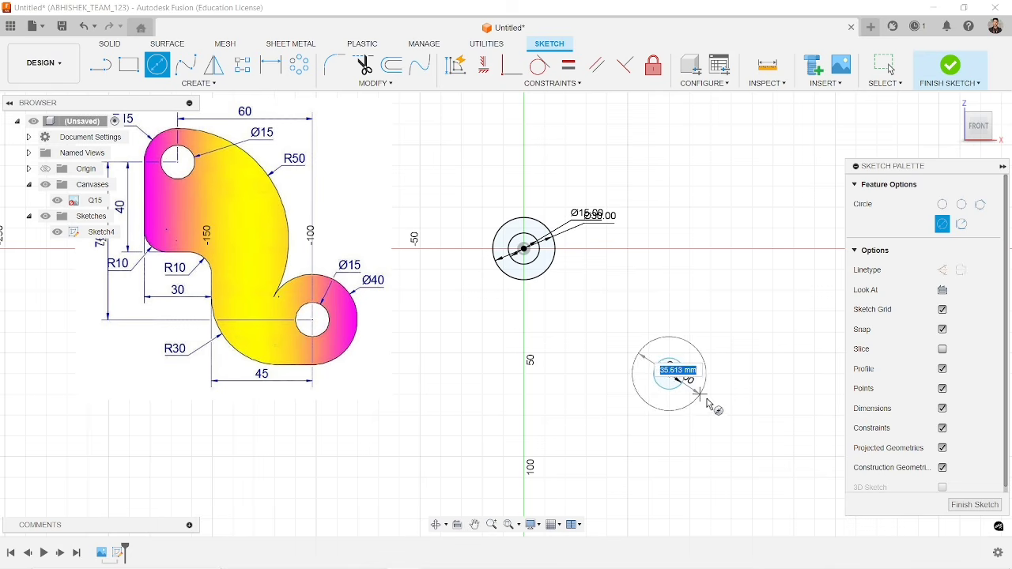
type("40")
key("Return")
key("Escape")
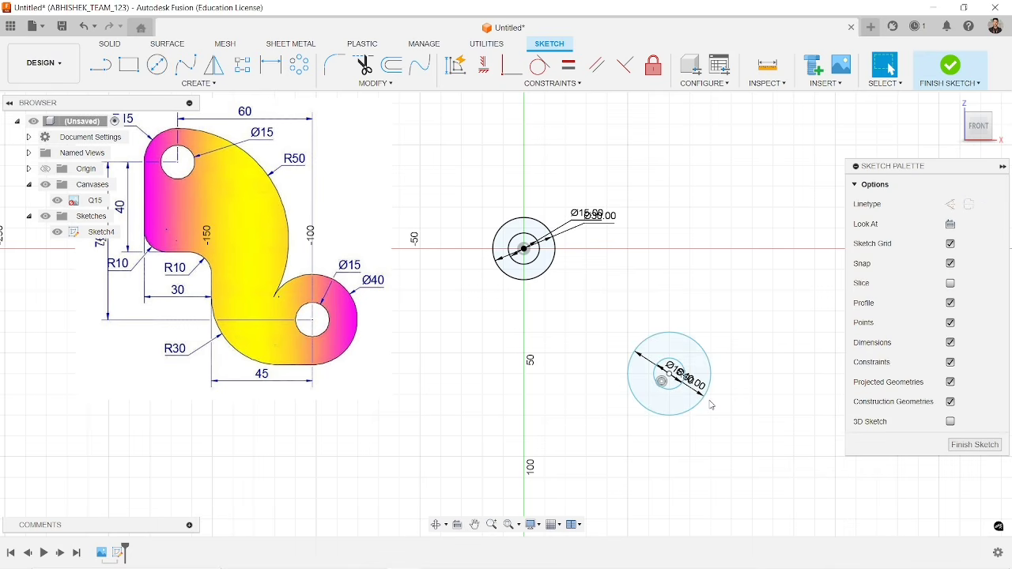
Reposition the 15 mm and 40 mm diameter dimensions outside the lower-right circles, to their upper right.
scroll(710, 405, "up", 5)
scroll(714, 372, "up", 3)
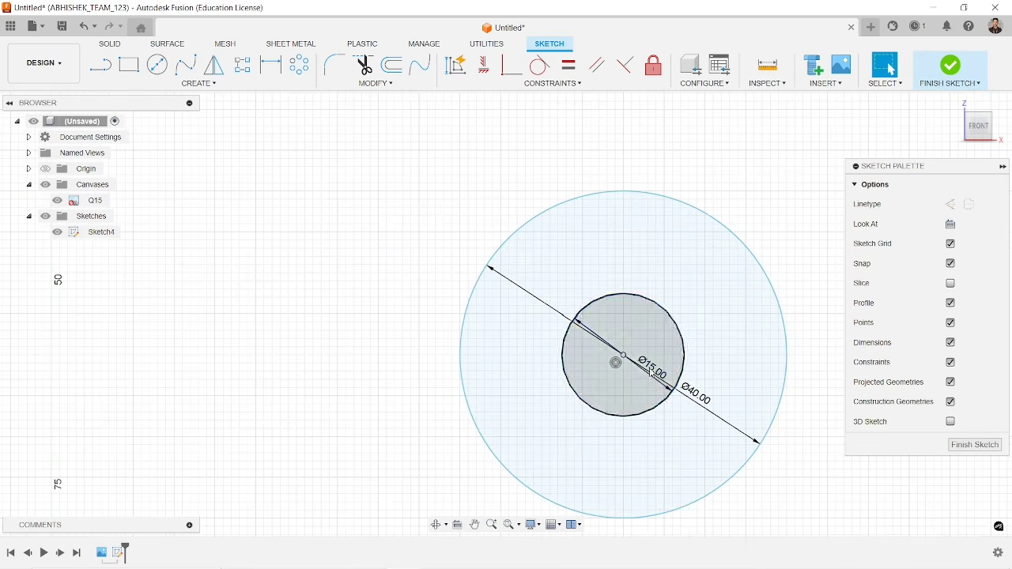
left_click_drag(645, 369, 803, 142)
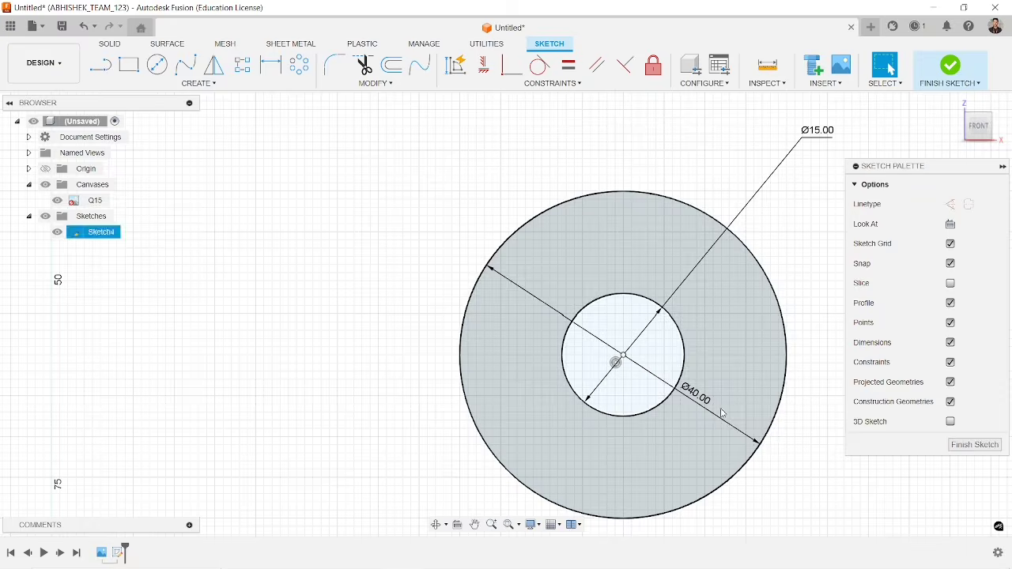
mouse_move(699, 393)
left_mouse_down()
mouse_move(781, 253)
mouse_move(788, 65)
mouse_move(808, 109)
mouse_move(807, 100)
left_mouse_up()
scroll(711, 317, "down", 3)
scroll(712, 317, "down", 6)
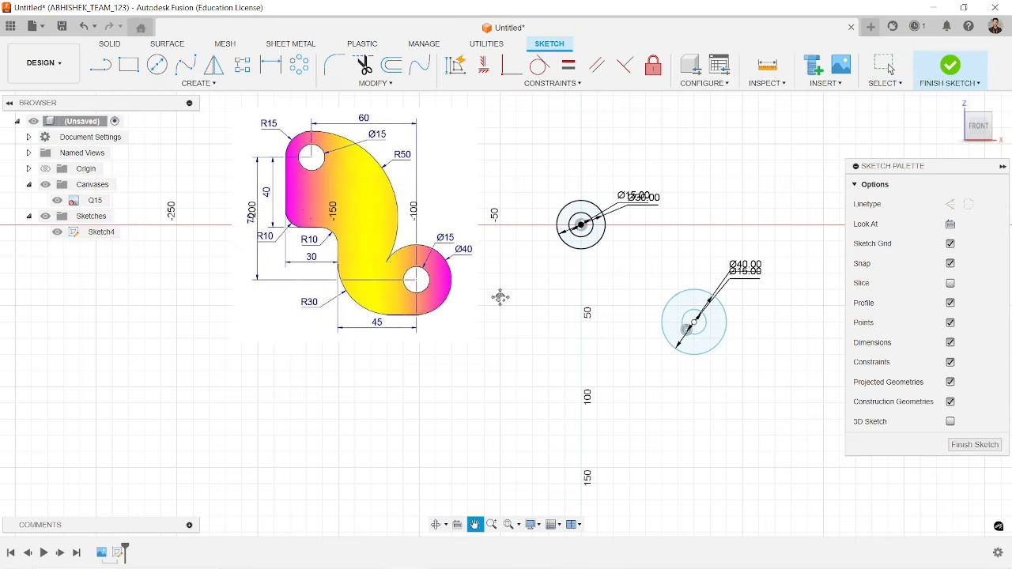
Dimension the horizontal distance between the centres of the two outer circles as 60 mm, placing it above them.
middle_click_drag(501, 297, 515, 317)
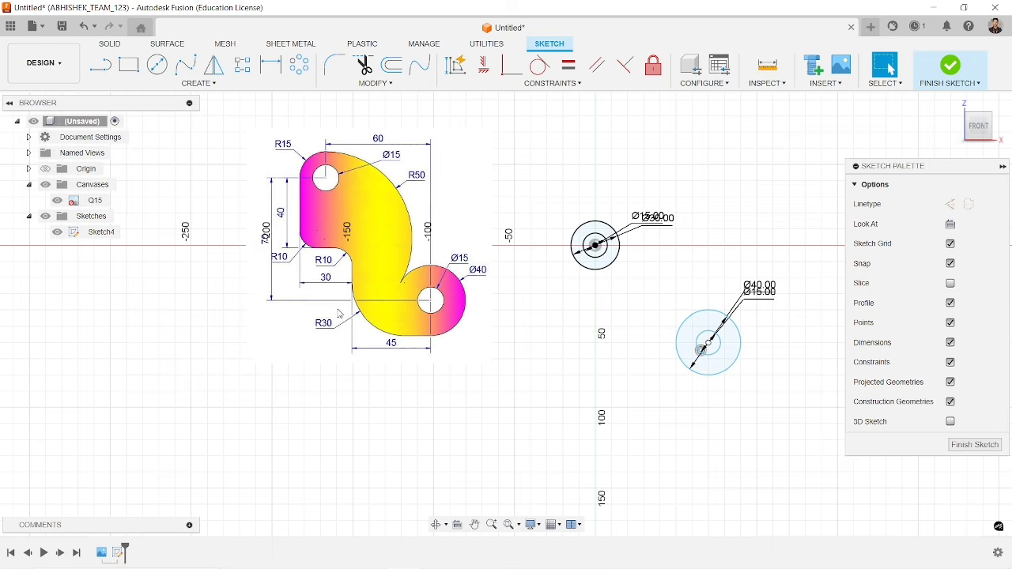
scroll(251, 230, "up", 5)
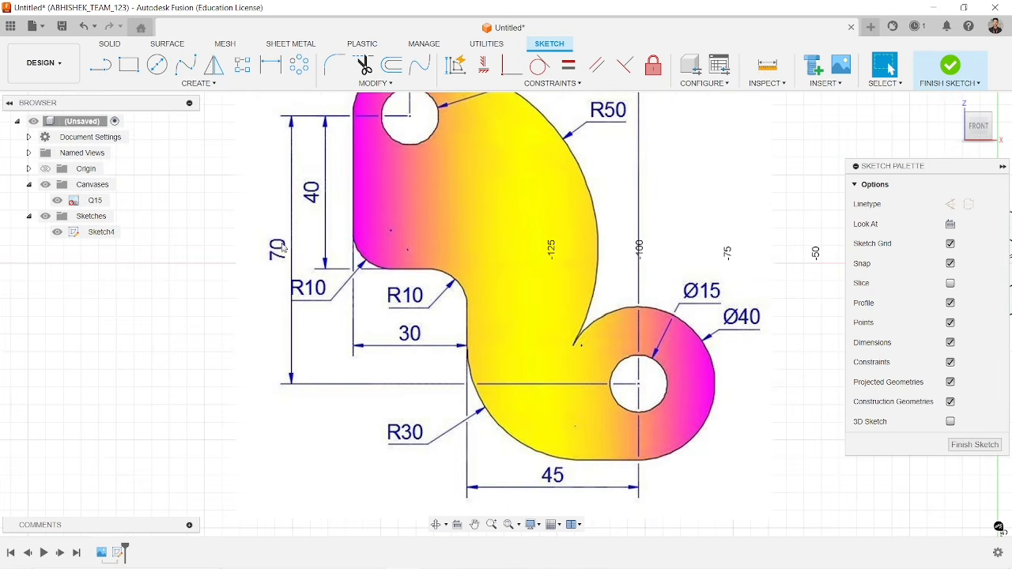
scroll(334, 421, "down", 5)
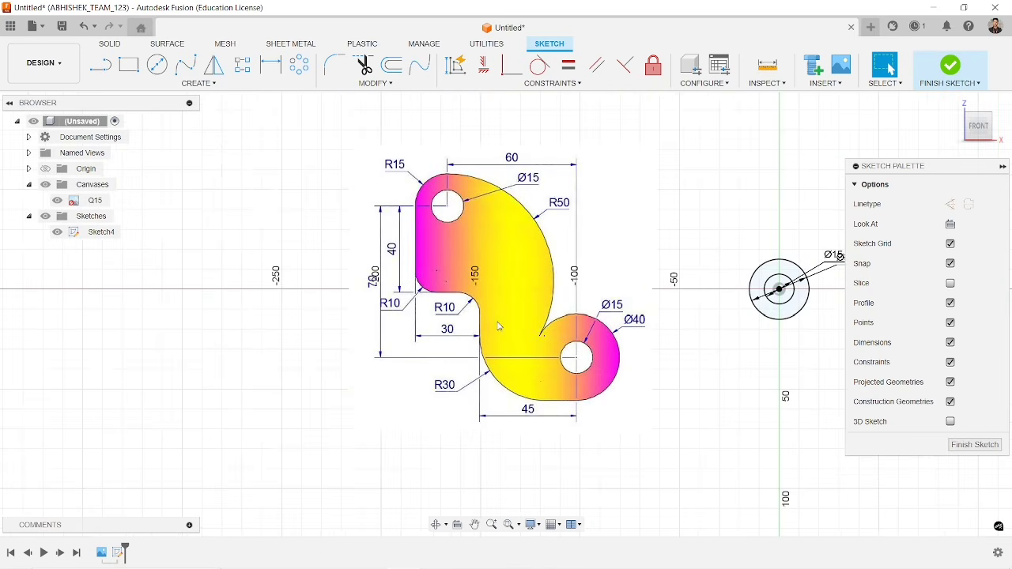
middle_click_drag(669, 340, 420, 308)
scroll(600, 361, "up", 1)
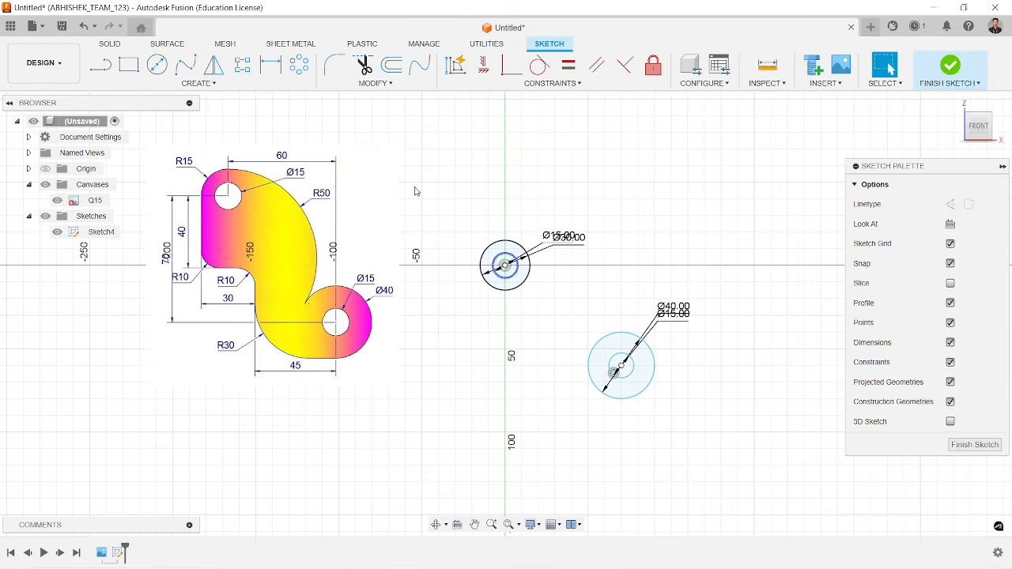
left_click(271, 66)
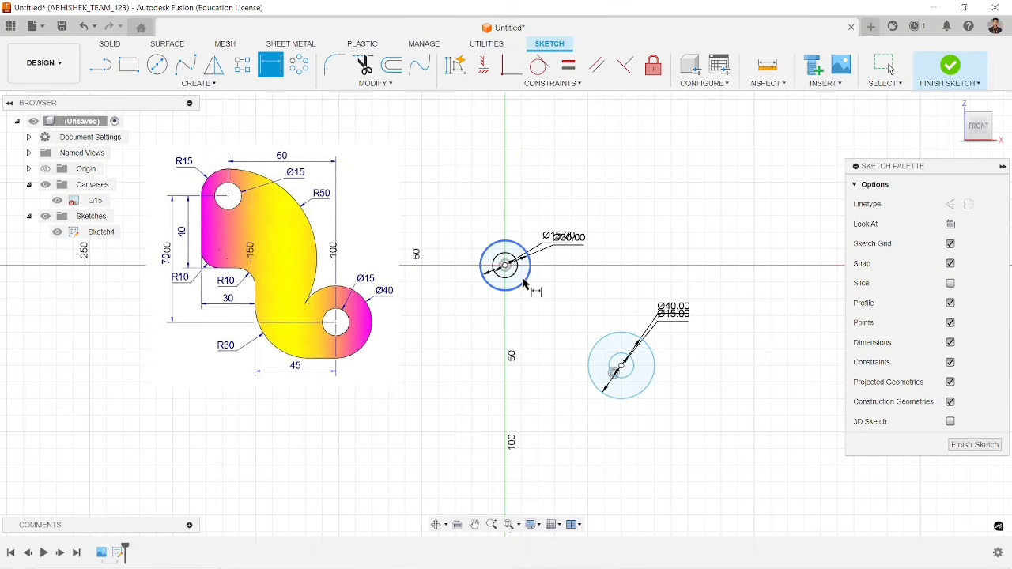
left_click(522, 281)
left_click(623, 336)
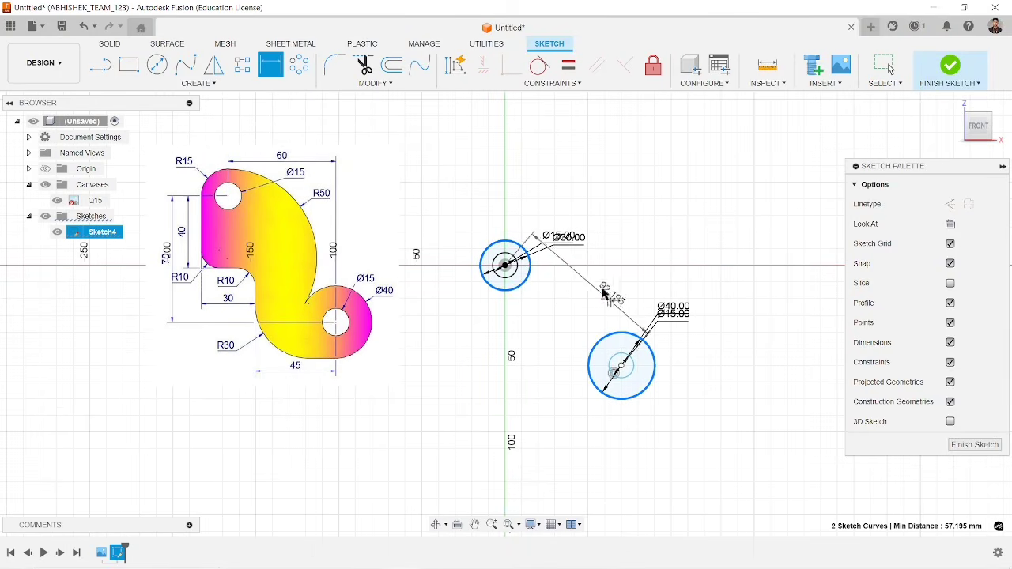
left_click(562, 191)
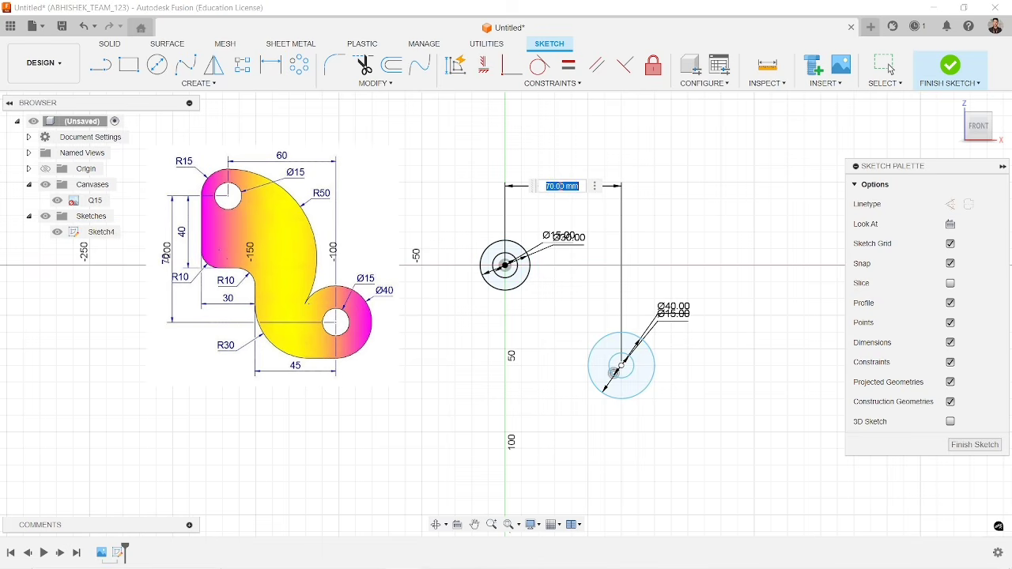
type("60")
key("Return")
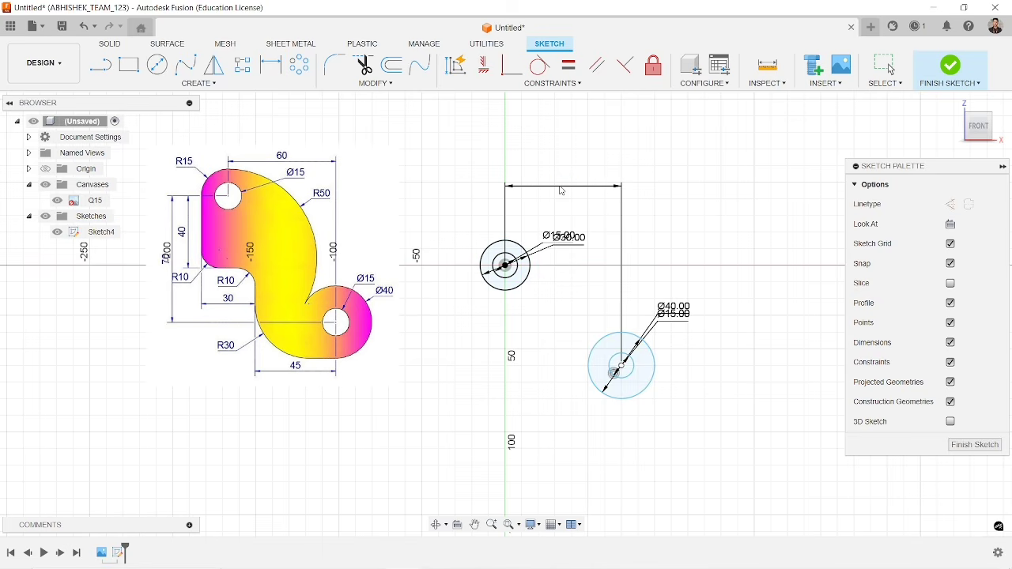
Dimension the vertical distance between the centres of the two outer circles as 70 mm, placing it left of them.
left_click(526, 283)
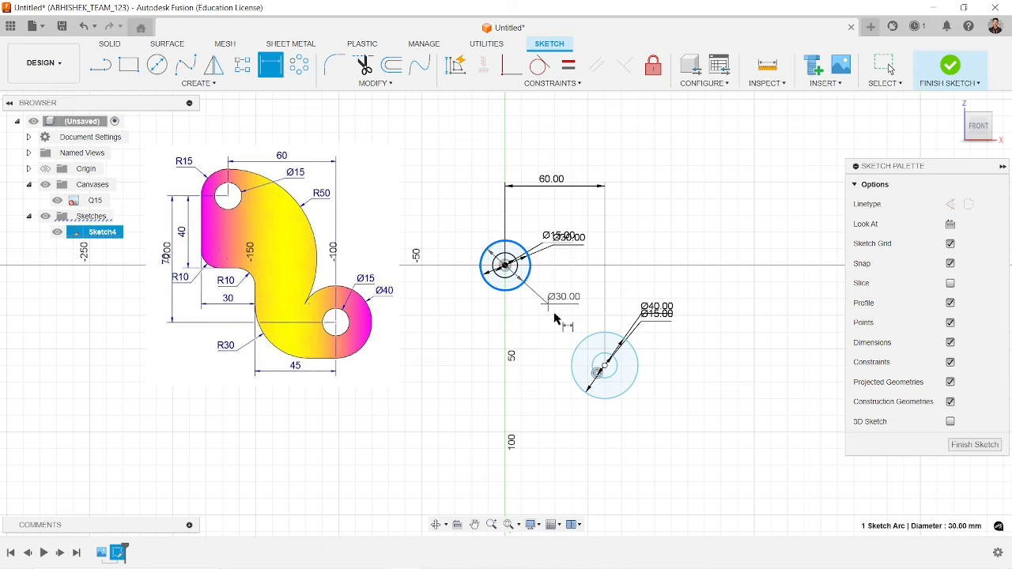
left_click(581, 348)
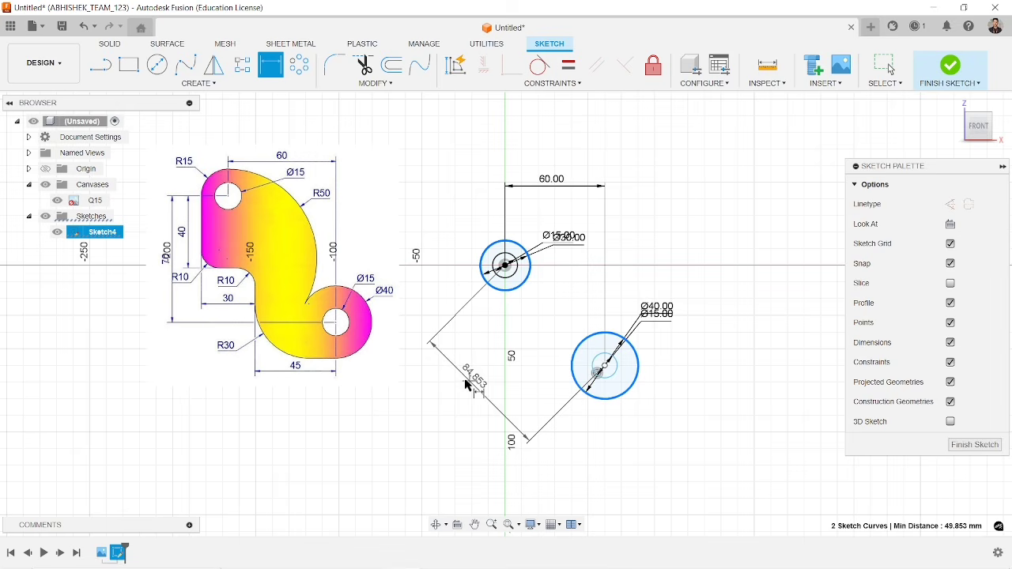
left_click(417, 324)
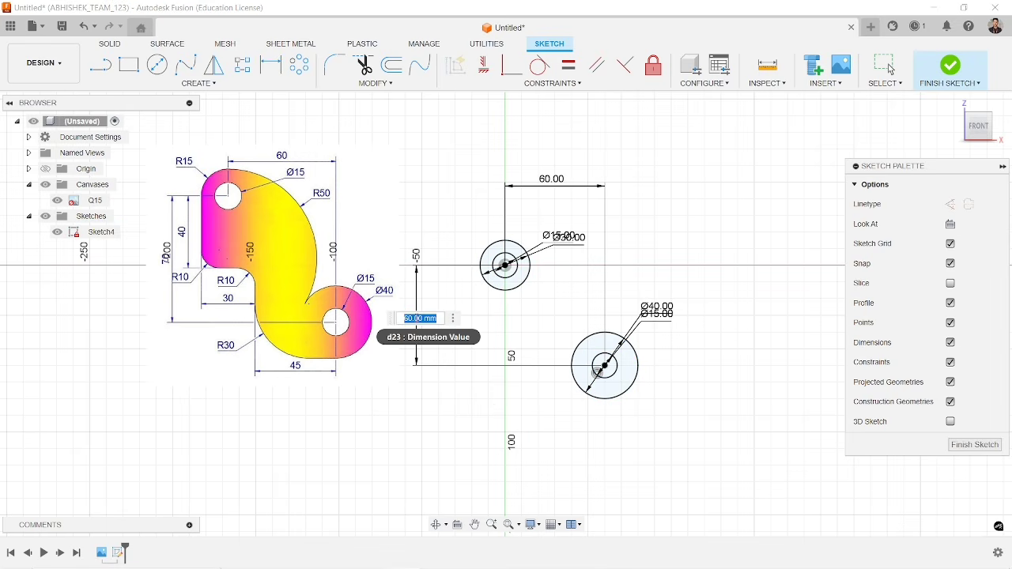
type("70")
key("Return")
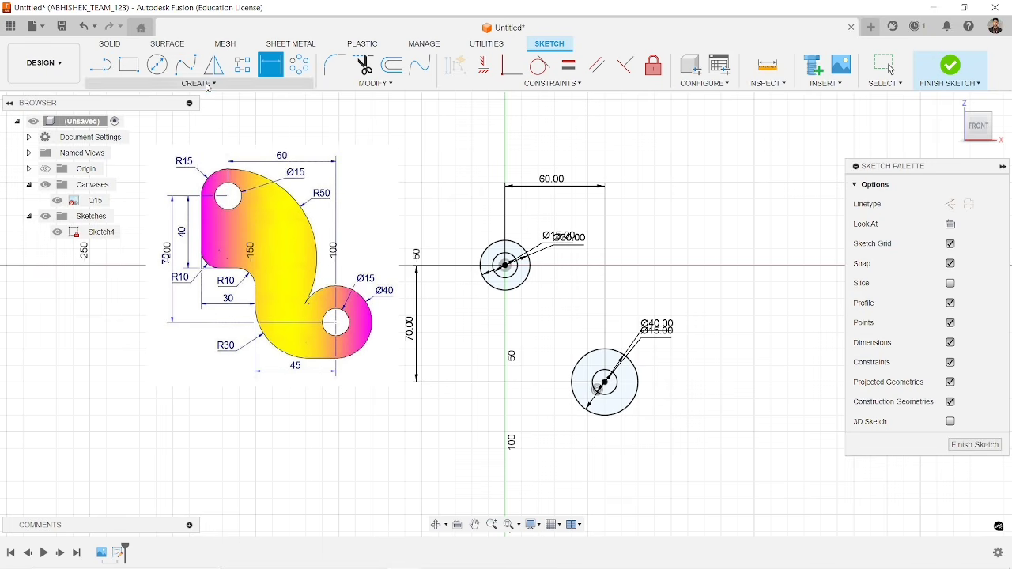
Draw a three-point arc from the top of the upper 30 mm circle to the left side of the lower 40 mm circle, bulging right.
left_click(207, 84)
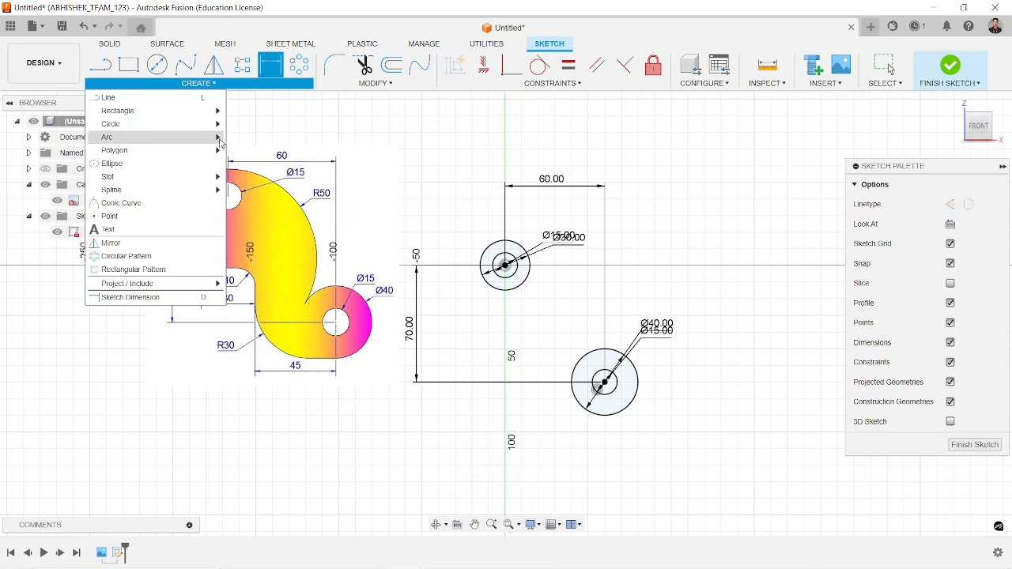
mouse_move(219, 139)
left_click(255, 137)
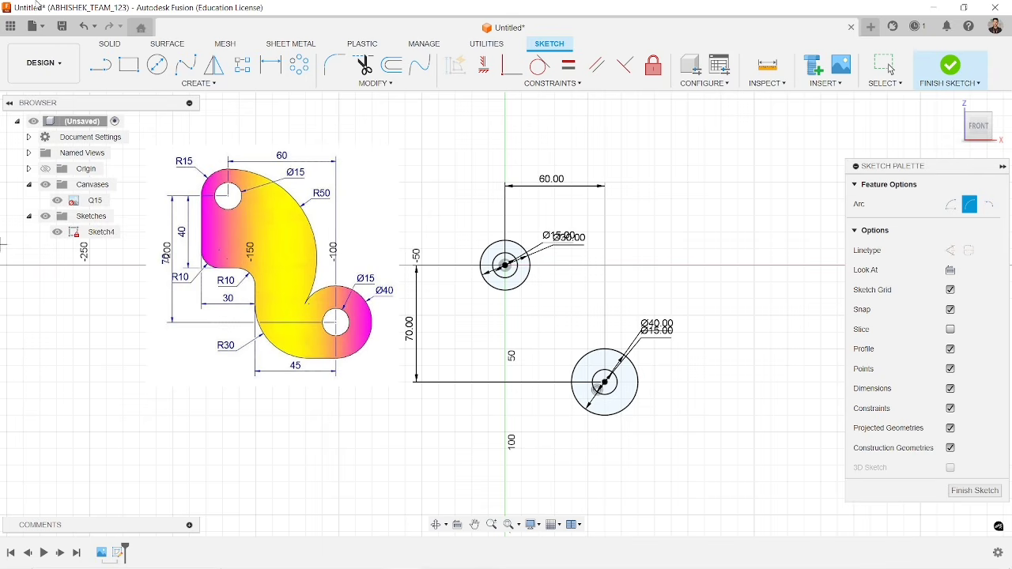
scroll(612, 356, "up", 5)
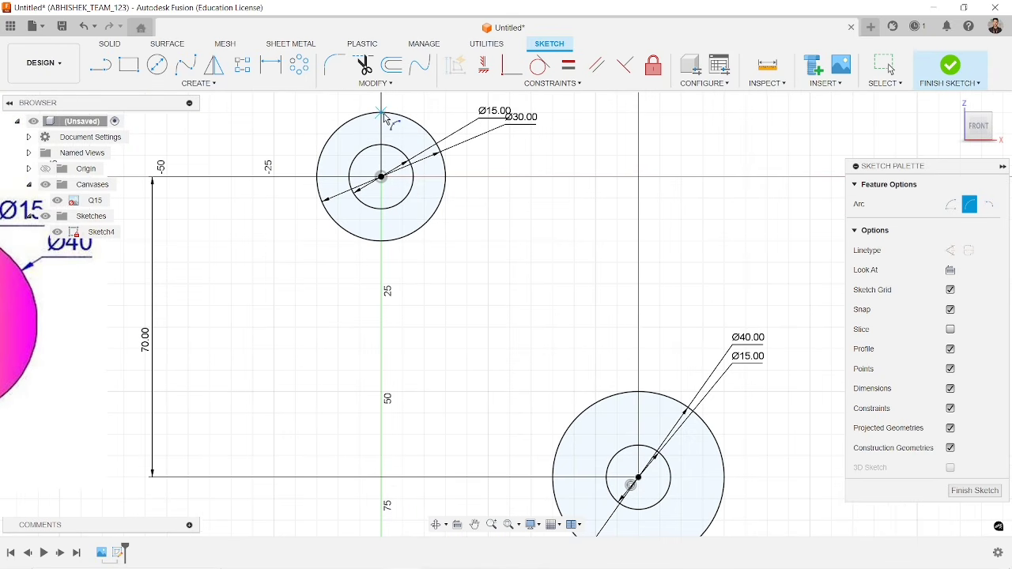
left_click(382, 175)
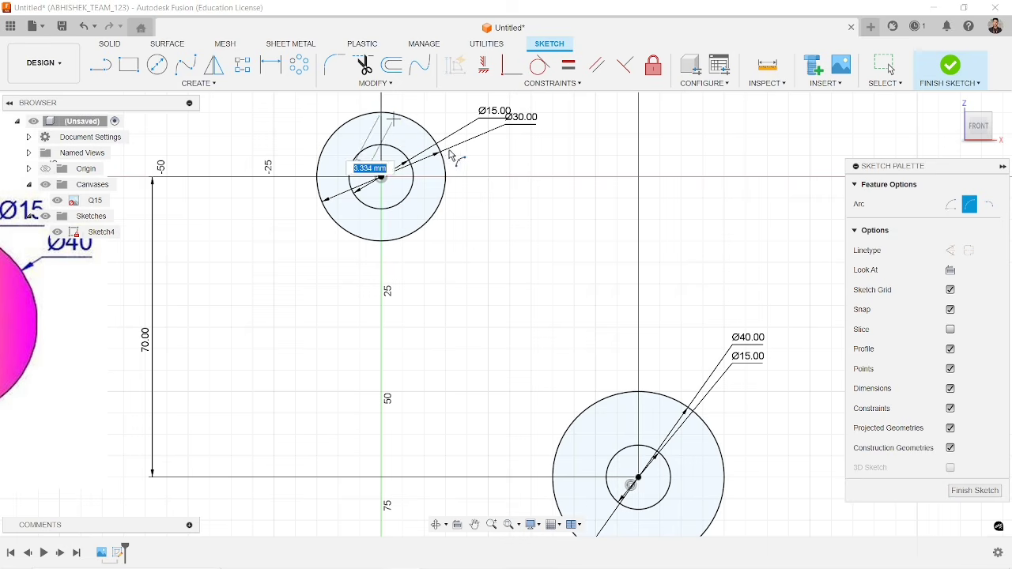
left_click(555, 457)
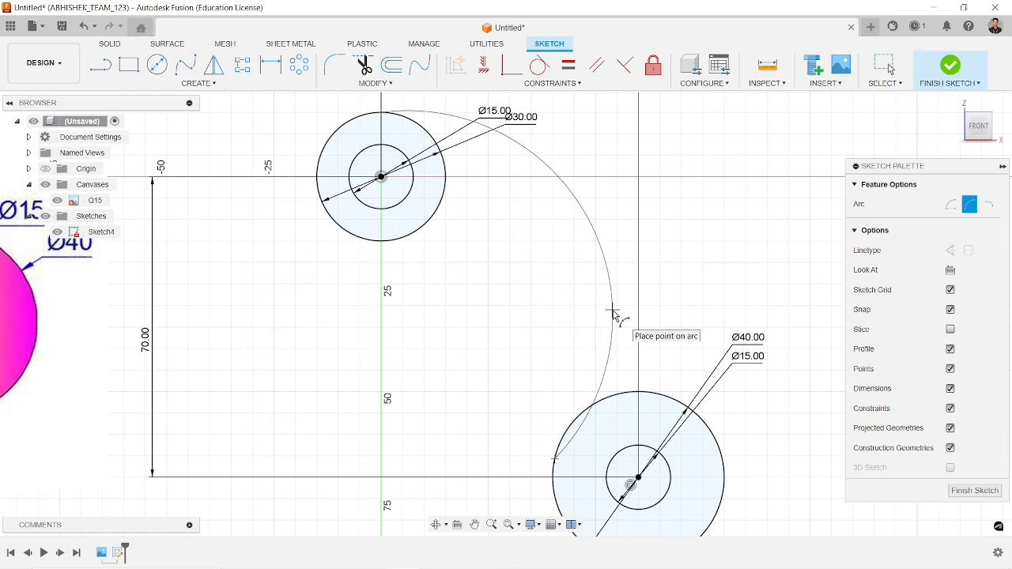
left_click(613, 311)
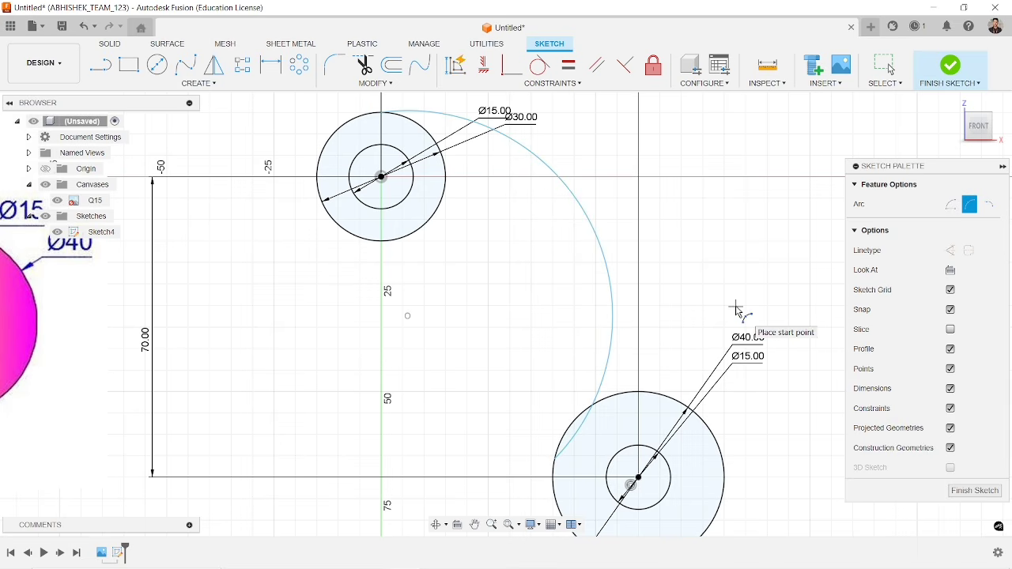
key("Escape")
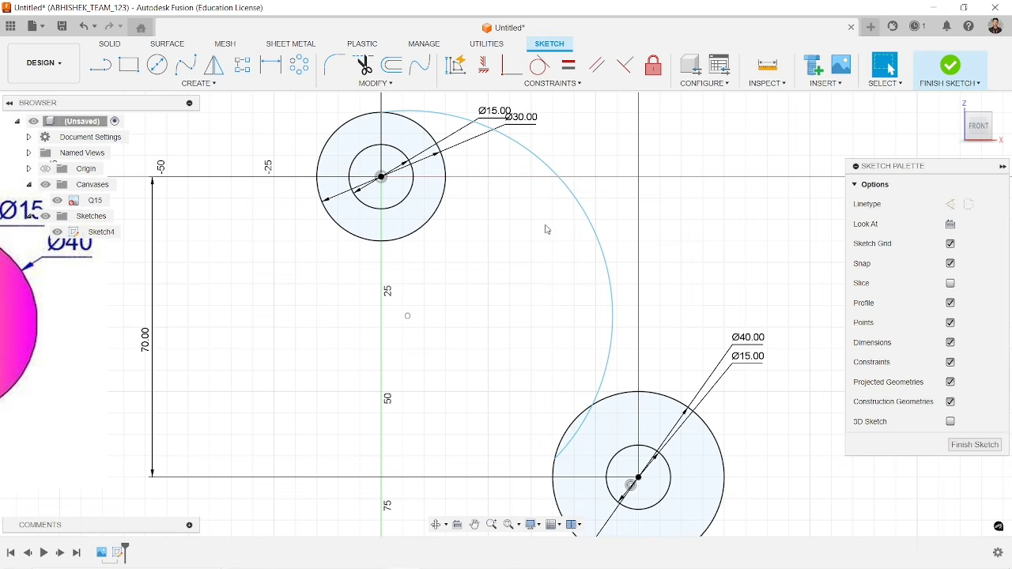
Make the large arc tangent to both the upper 30 mm circle and the lower 40 mm circle.
left_click(542, 71)
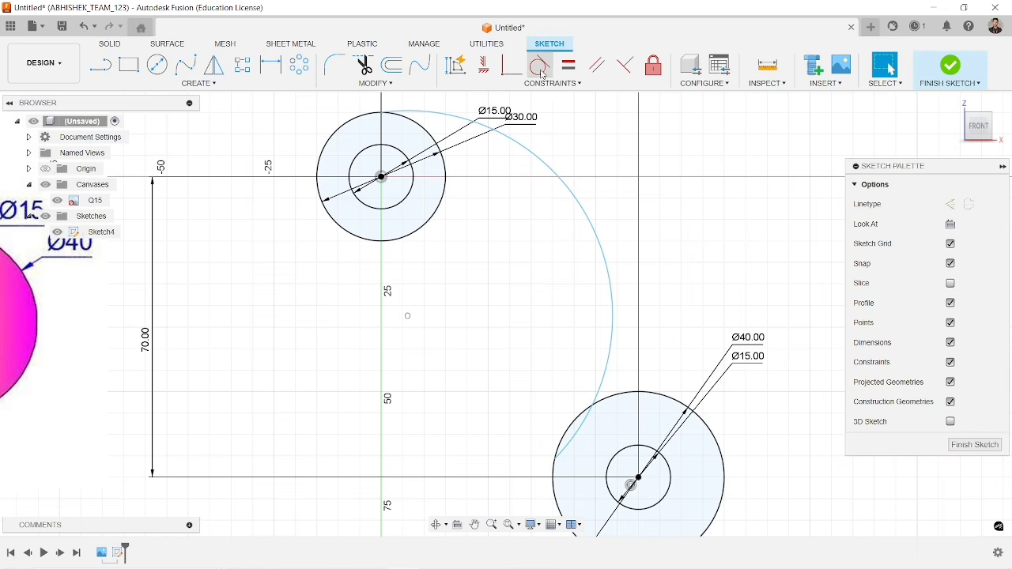
left_click(457, 118)
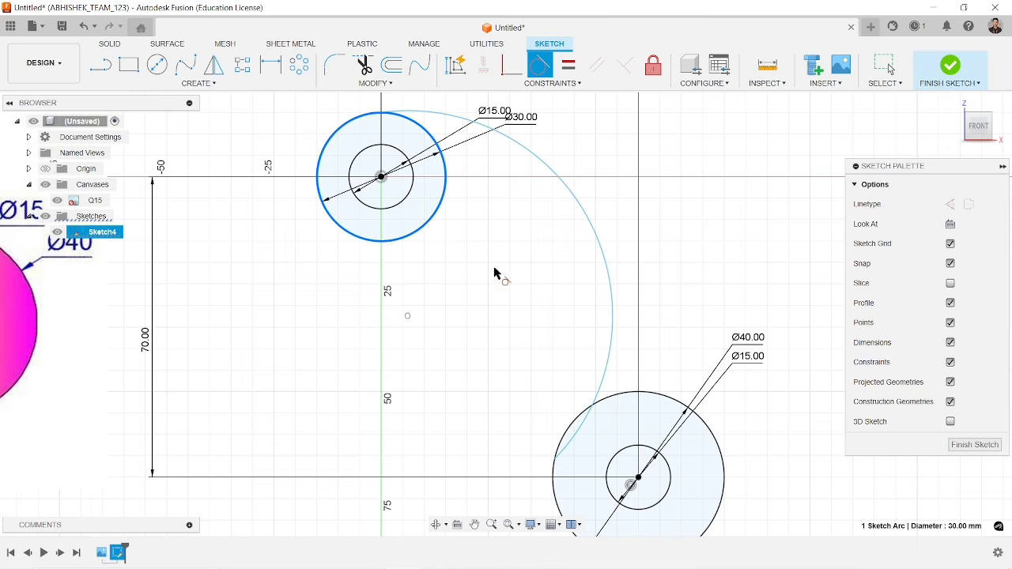
left_click(588, 232)
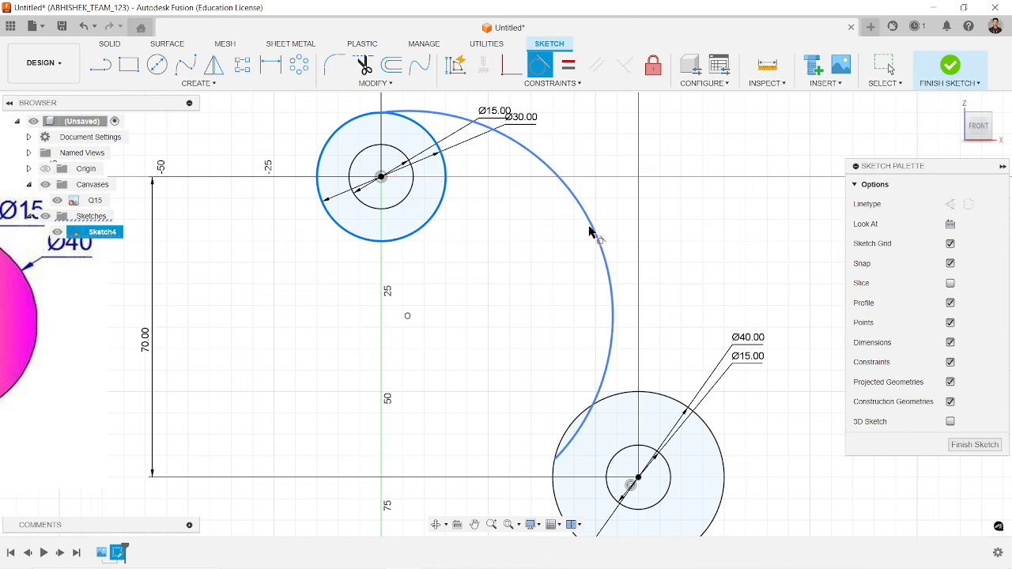
left_click(614, 399)
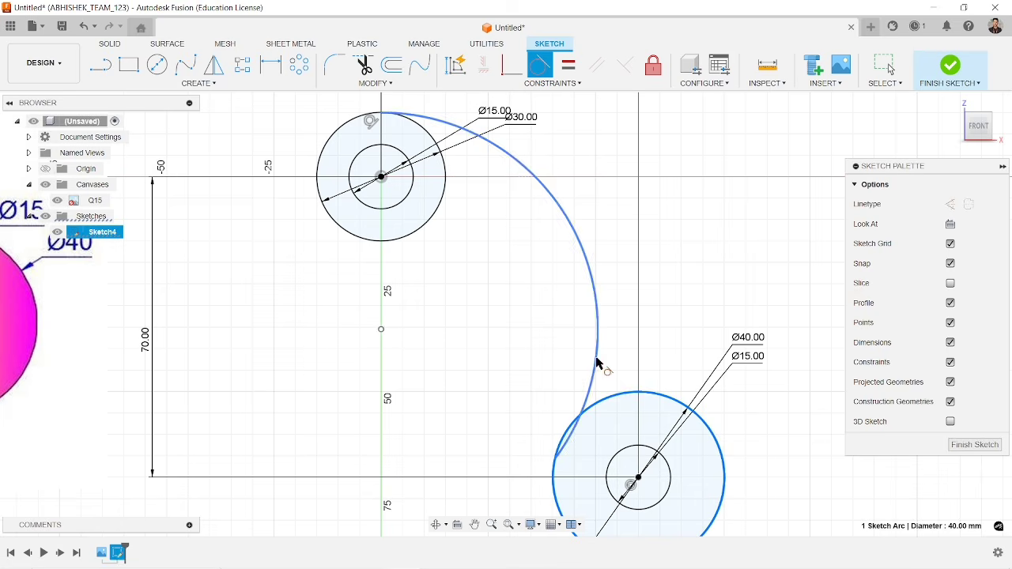
scroll(545, 330, "down", 4)
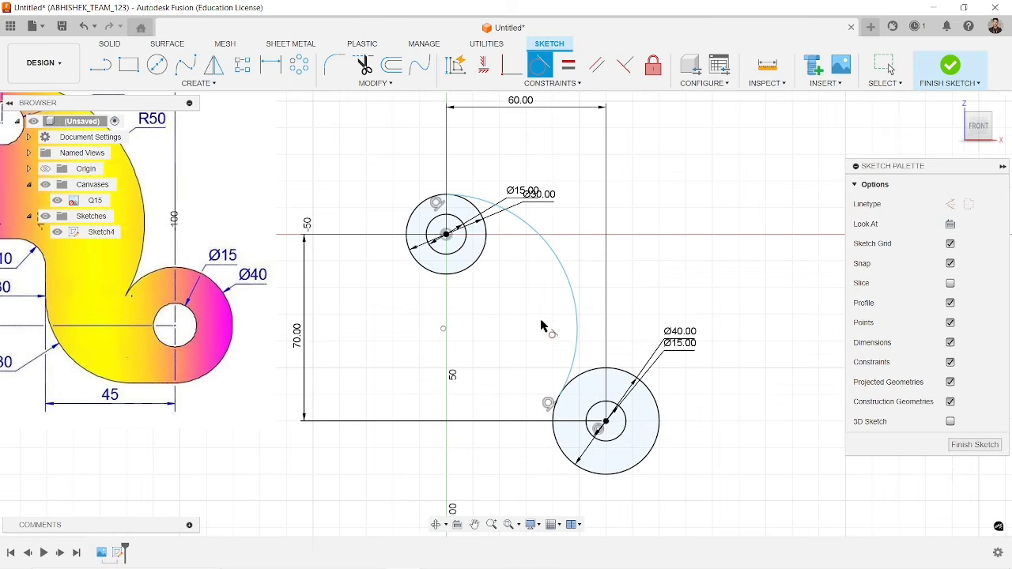
middle_click_drag(545, 321, 572, 306)
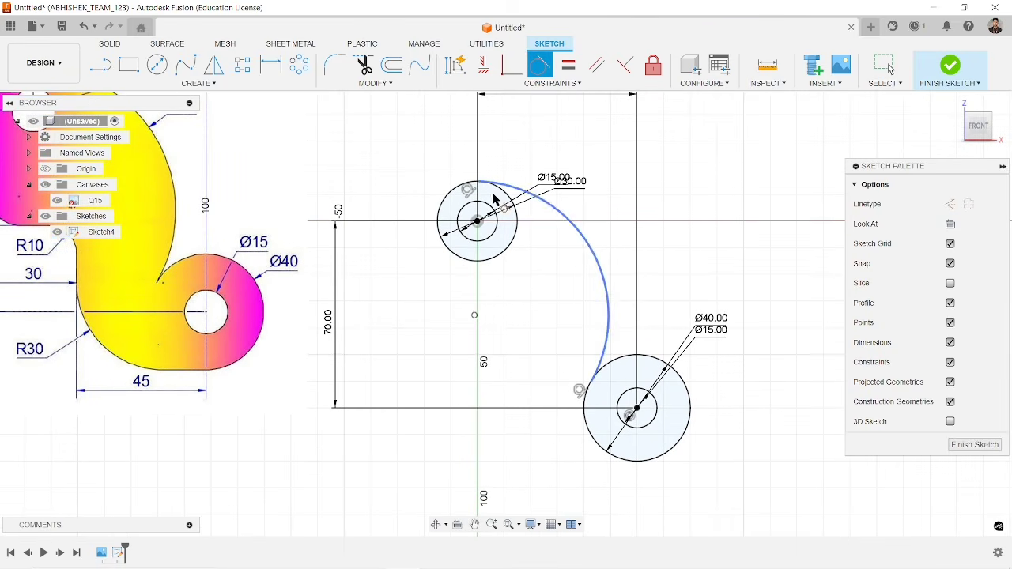
Dimension the large arc's radius as 50 mm, placing the value inside the arc.
left_click(271, 66)
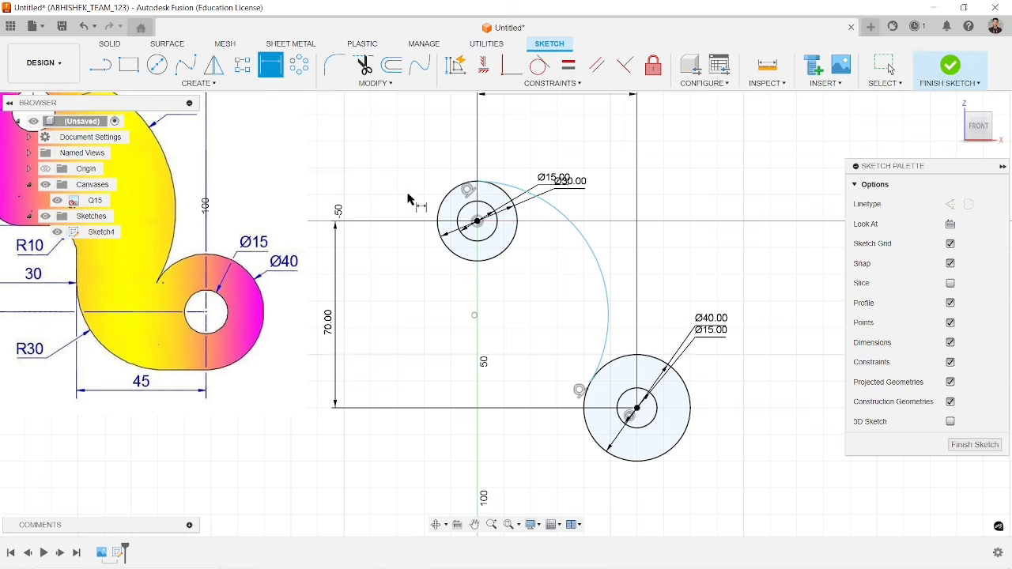
left_click(589, 254)
left_click(553, 289)
type("5")
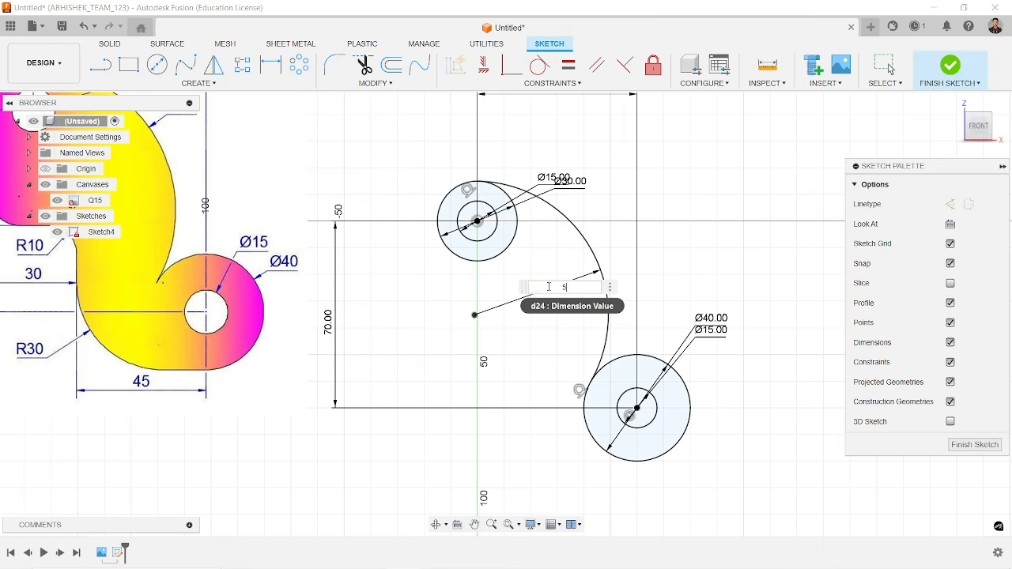
type("0")
key("Return")
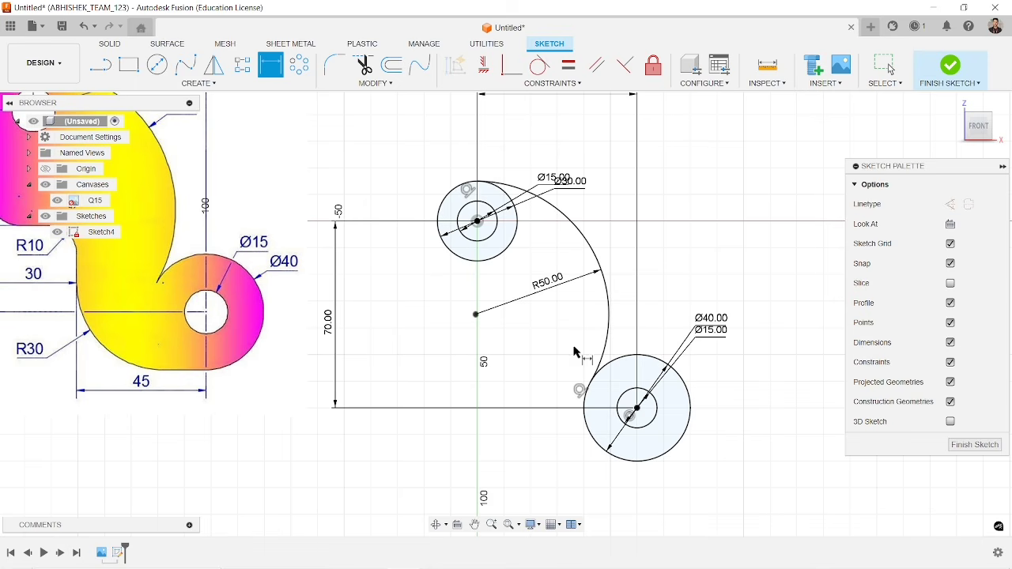
Draw a 40 mm vertical line downward from the leftmost point of the upper 30 mm circle.
scroll(587, 403, "up", 1)
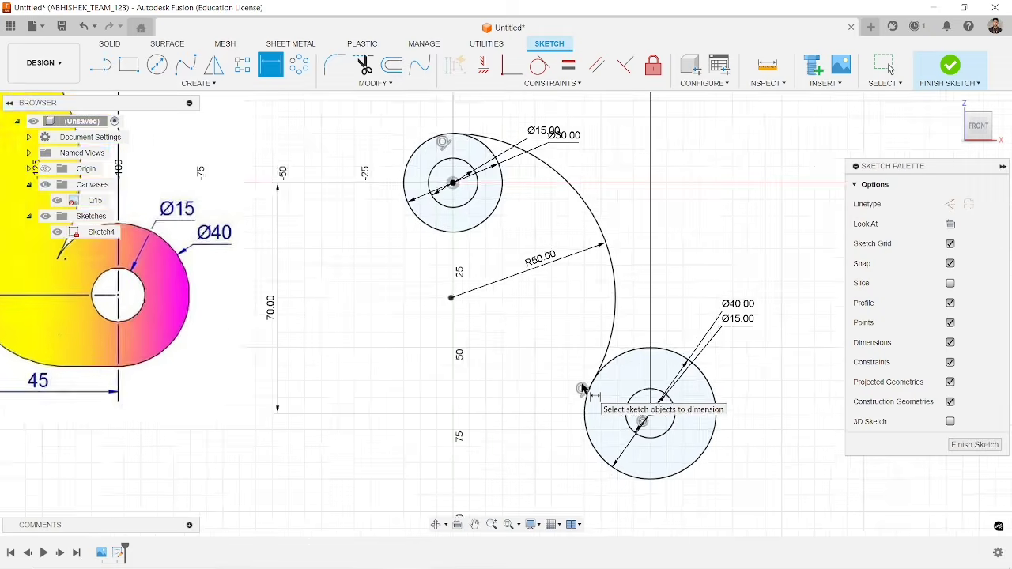
scroll(506, 368, "down", 3)
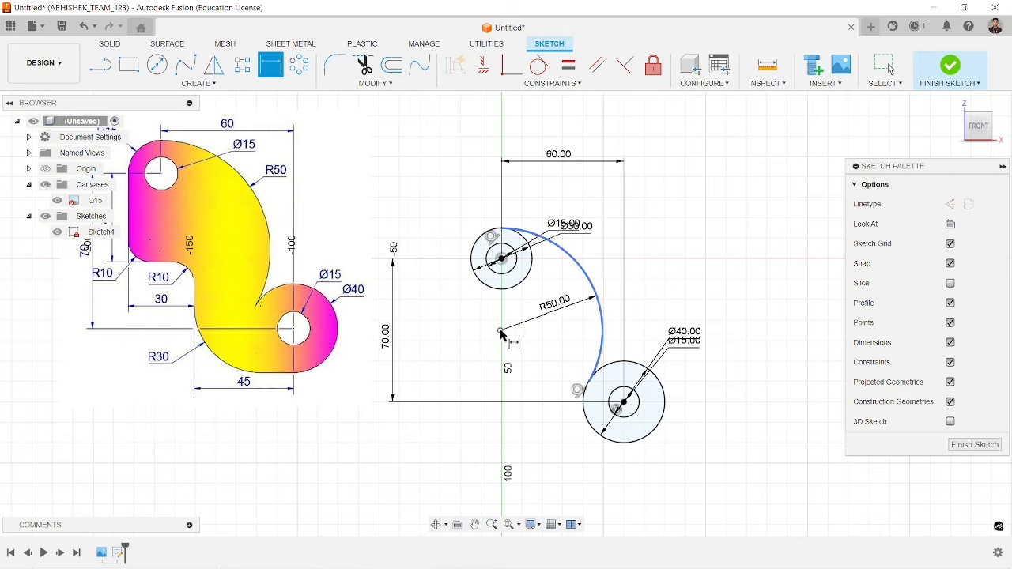
mouse_move(517, 332)
middle_mouse_down()
mouse_move(574, 359)
mouse_move(537, 303)
mouse_move(544, 293)
mouse_move(609, 319)
middle_mouse_up()
key("d")
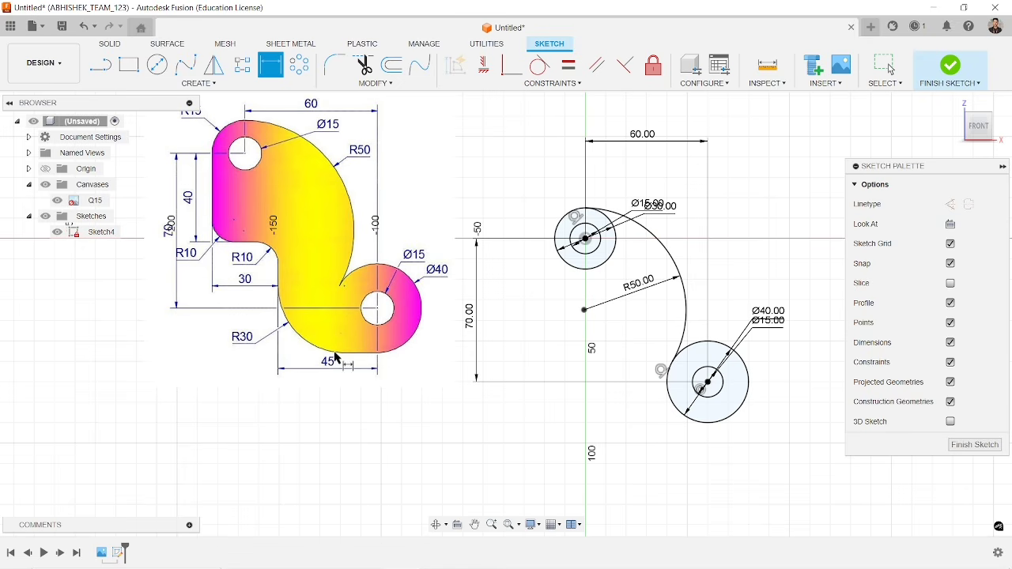
middle_click_drag(599, 373, 503, 342)
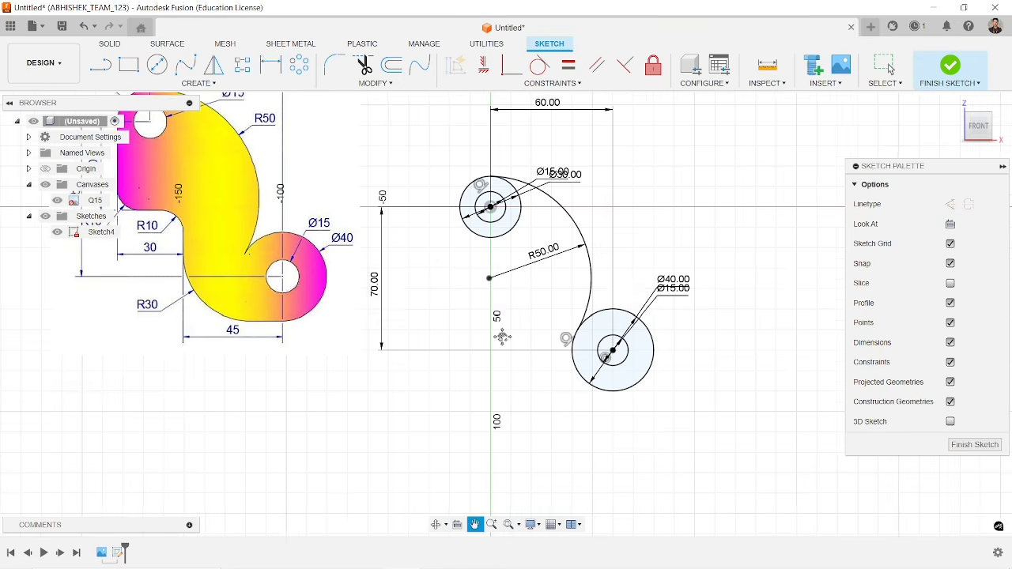
left_click(100, 66)
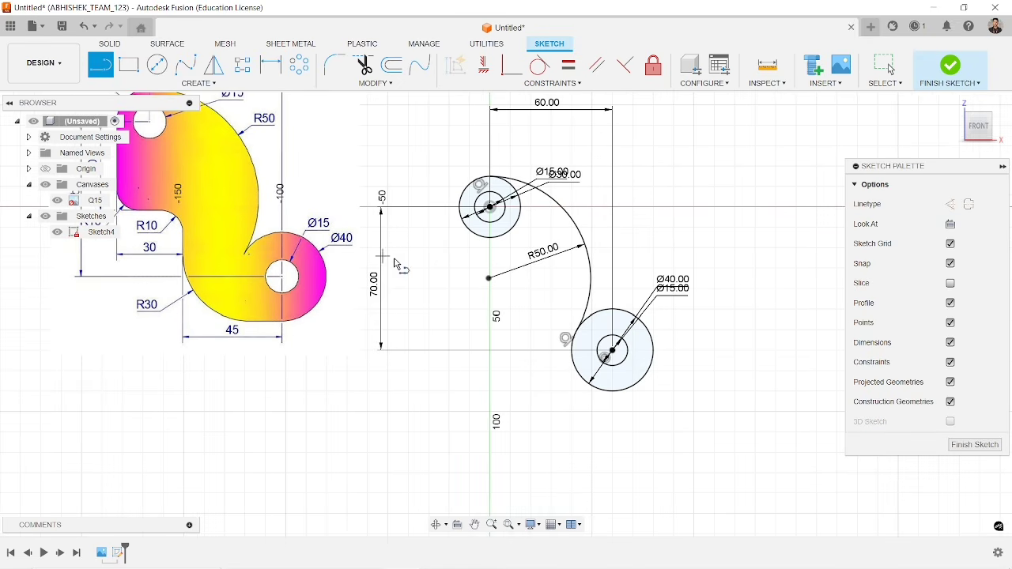
scroll(485, 209, "up", 5)
scroll(498, 204, "up", 2)
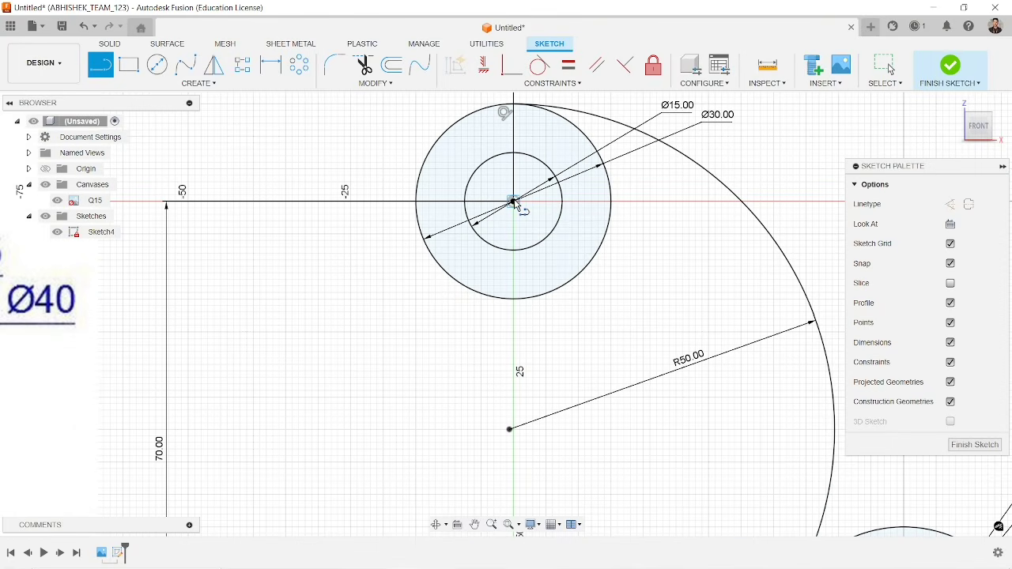
left_click(416, 203)
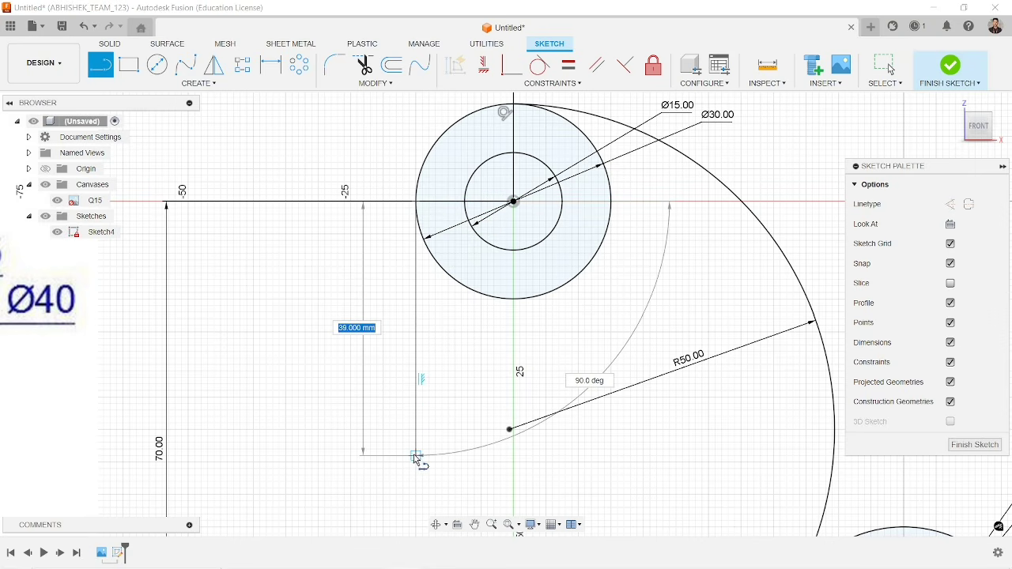
type("40")
key("Return")
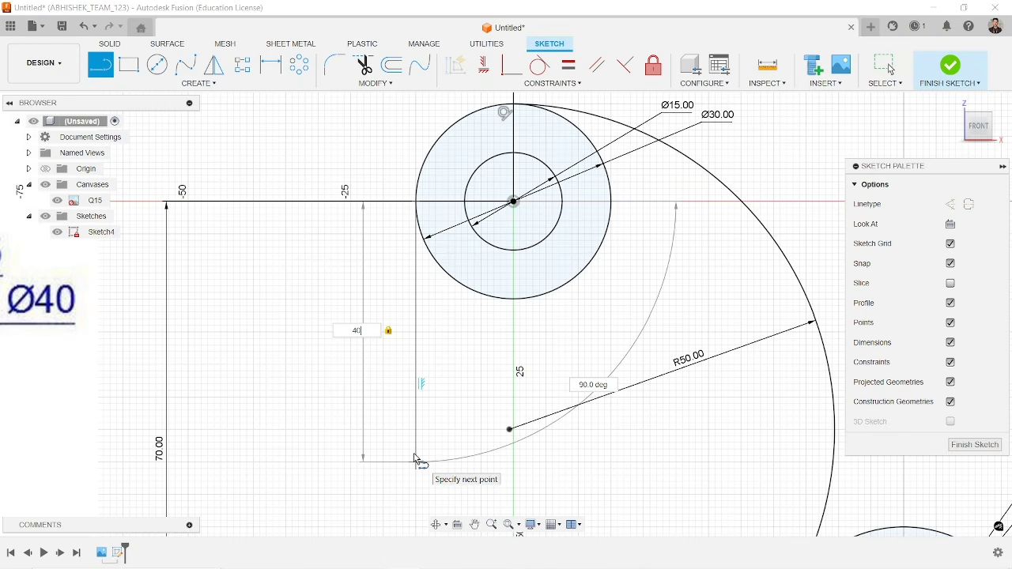
key("Escape")
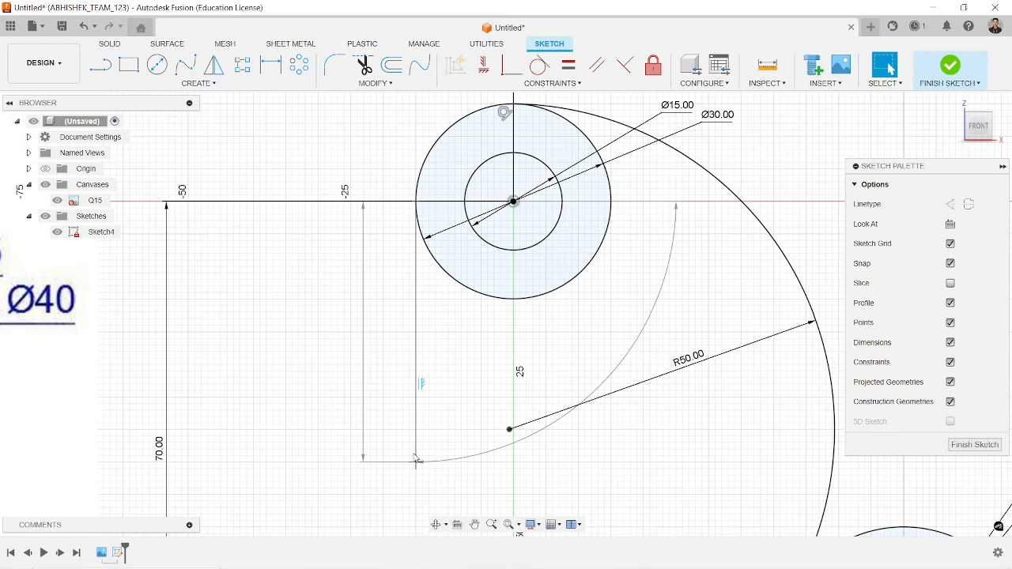
scroll(522, 415, "down", 3)
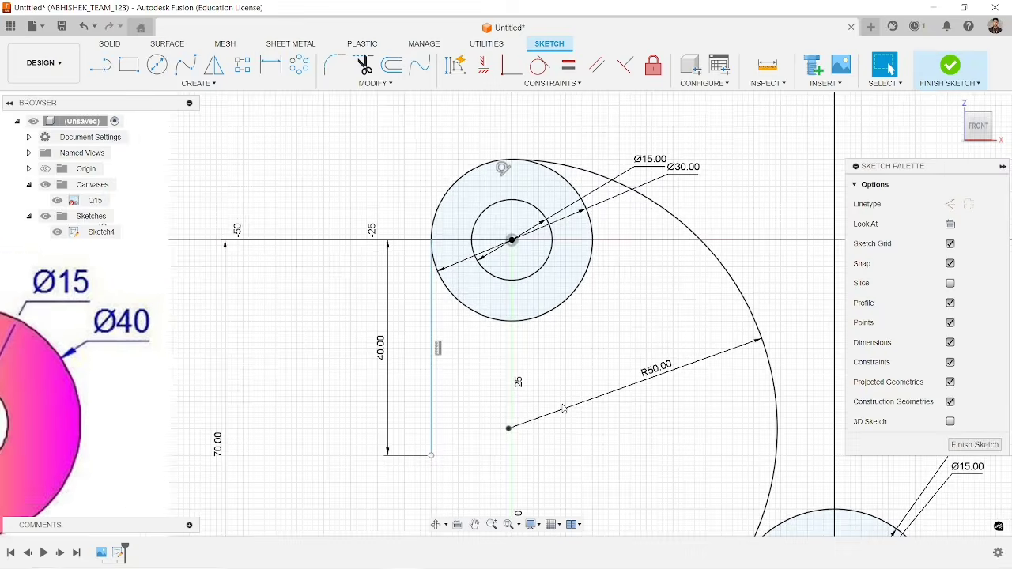
Make the 40 mm vertical line tangent to the upper 30 mm circle.
left_click(540, 66)
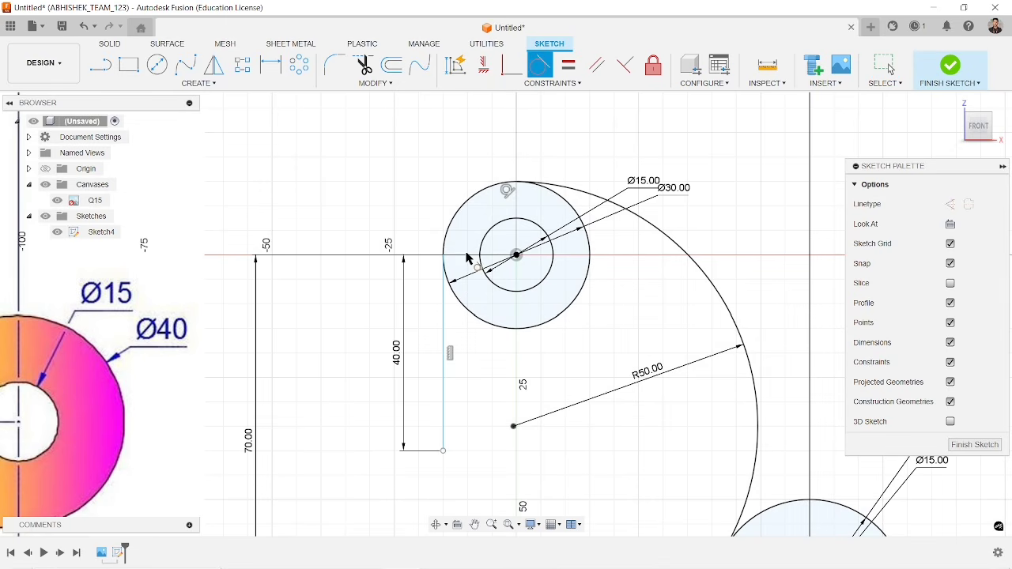
left_click(442, 320)
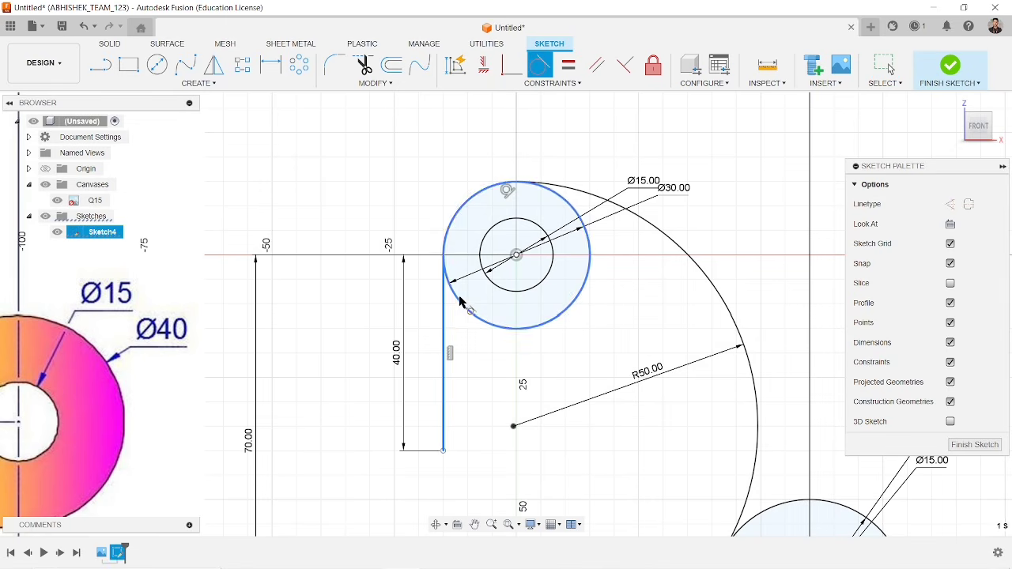
left_click(454, 295)
Draw a 30 mm horizontal line to the right from the lower end of the 40 mm vertical line.
scroll(479, 392, "down", 1)
mouse_move(478, 393)
middle_mouse_down()
mouse_move(499, 337)
mouse_move(489, 297)
mouse_move(468, 278)
mouse_move(880, 343)
middle_mouse_up()
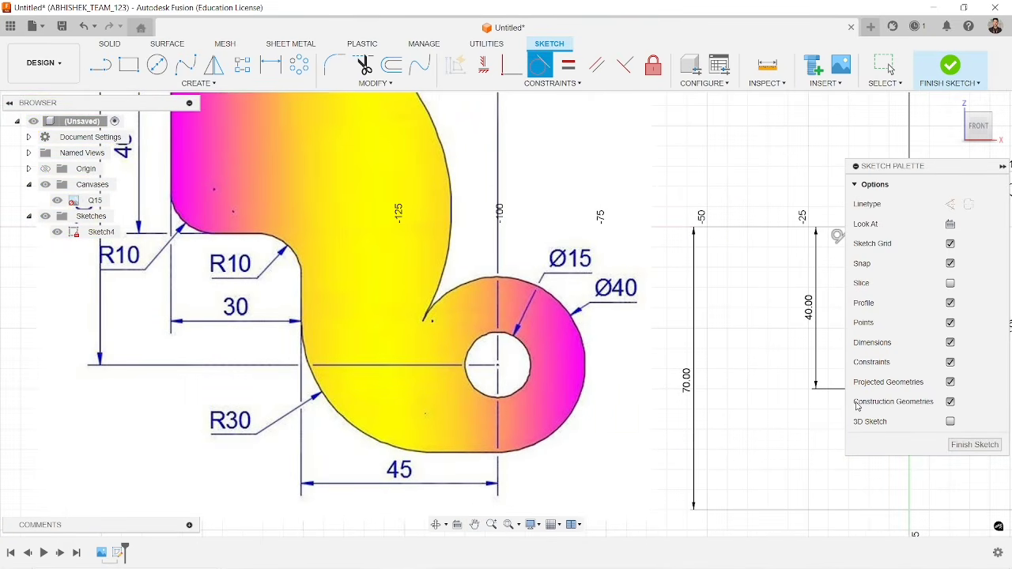
scroll(778, 392, "down", 1)
middle_click_drag(777, 389, 463, 341)
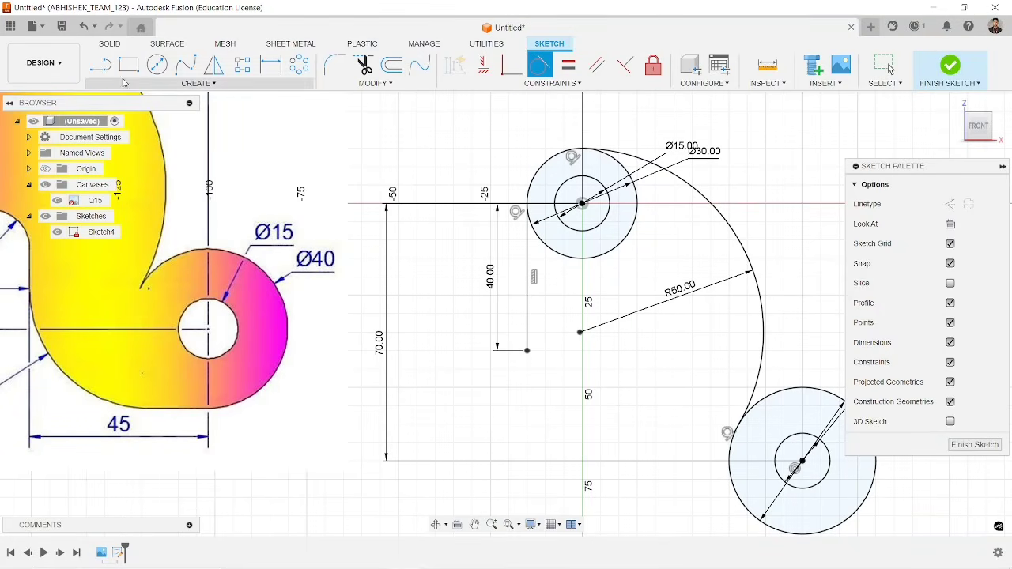
left_click(110, 72)
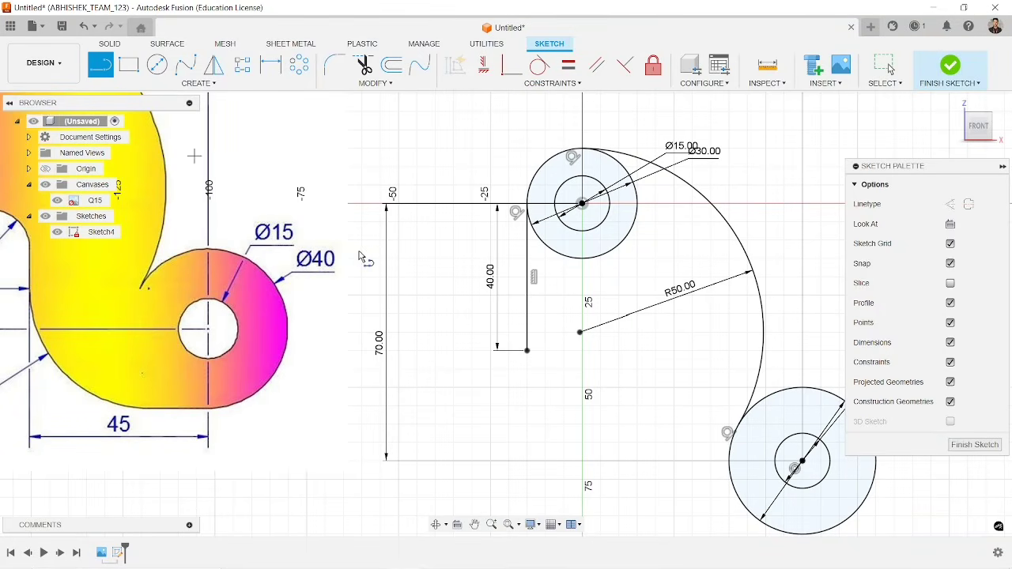
left_click(527, 350)
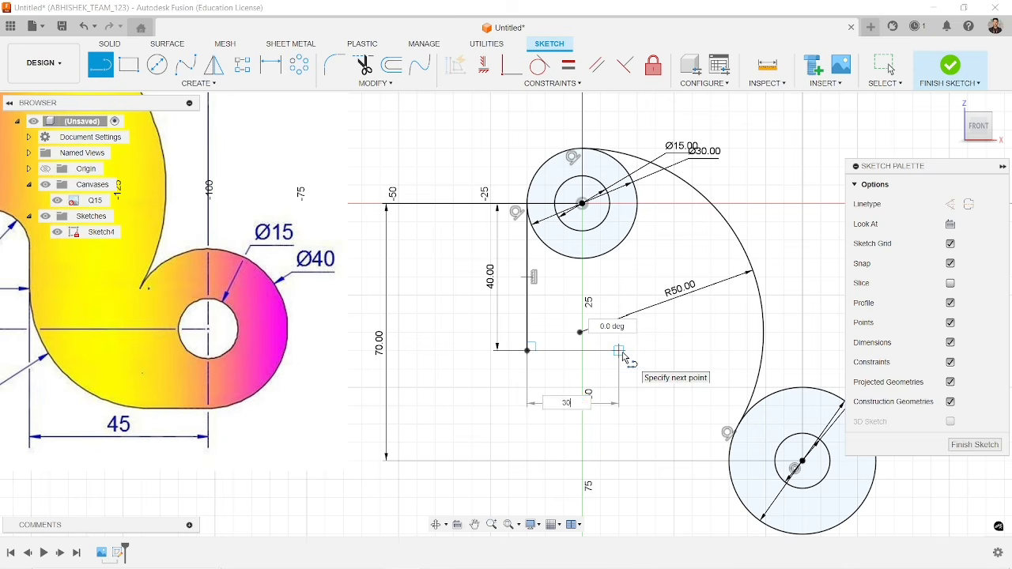
type("30")
key("Return")
key("Escape")
Draw a 45 mm horizontal line to the left from the lowest point of the lower 40 mm circle.
mouse_move(663, 435)
middle_mouse_down()
mouse_move(521, 333)
mouse_move(515, 338)
middle_mouse_up()
middle_click_drag(229, 321, 511, 351)
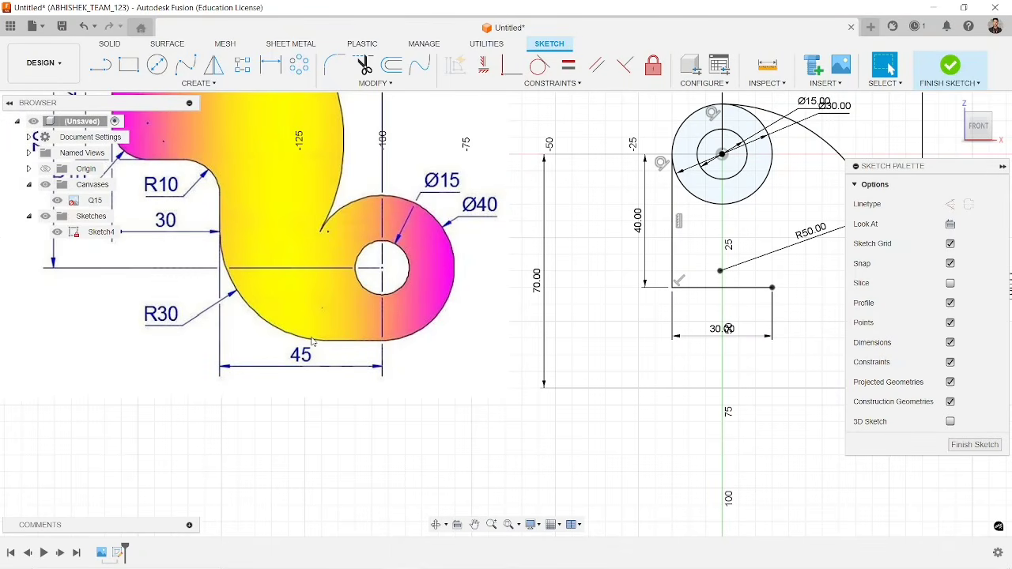
middle_click_drag(589, 302, 363, 261)
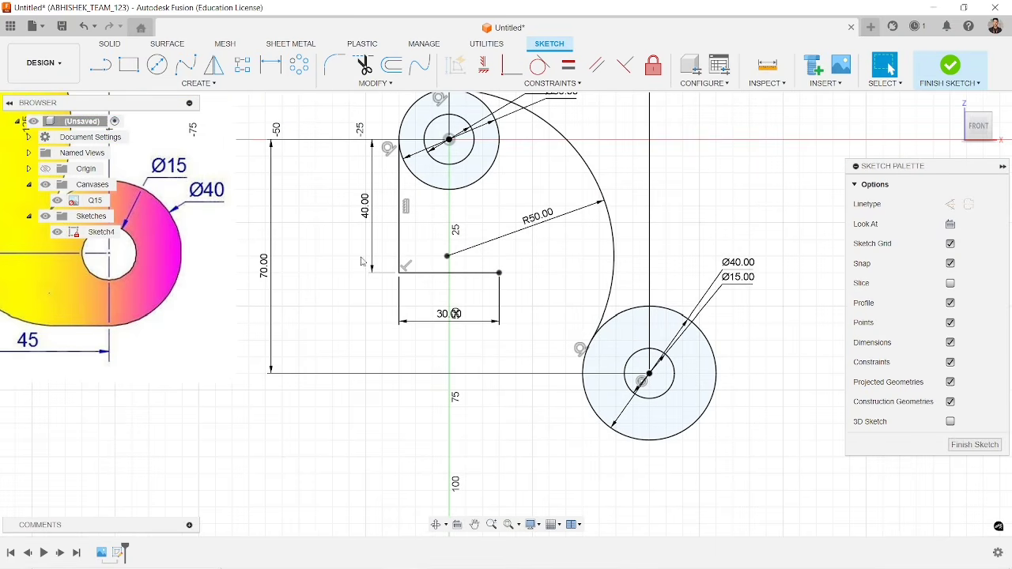
left_click(101, 65)
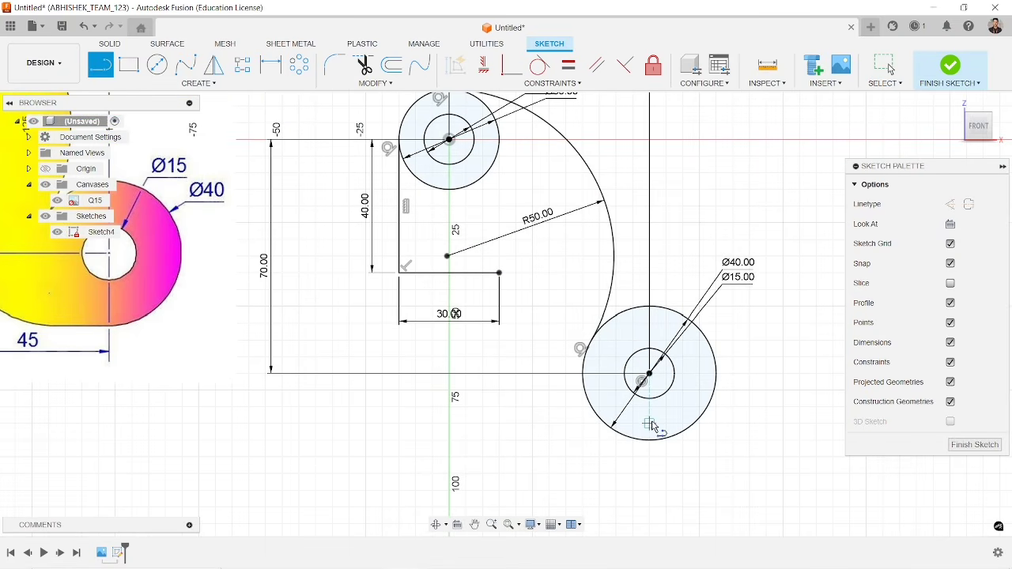
left_click_drag(649, 443, 499, 445)
key("Return")
key("Escape")
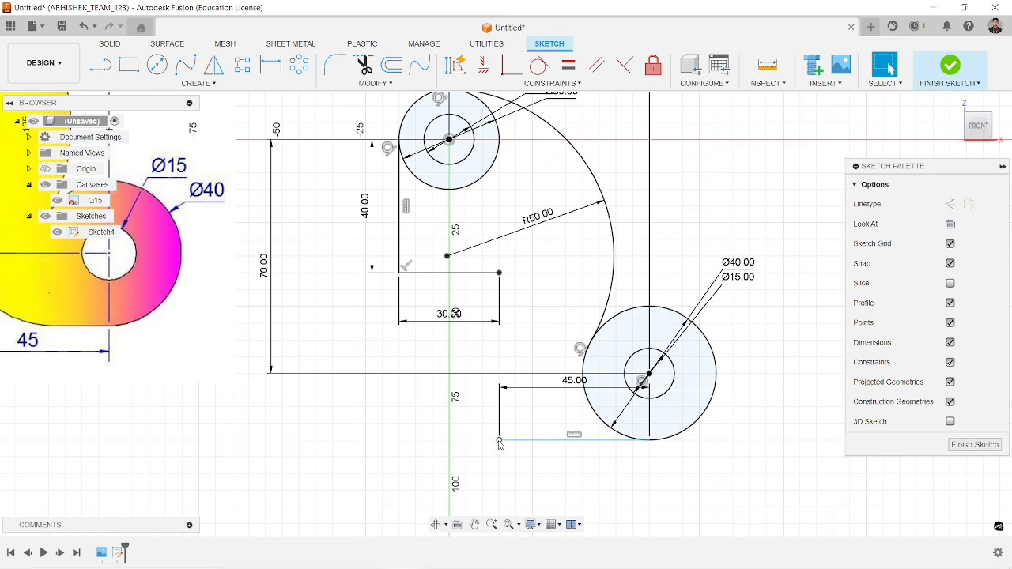
Make the 45 mm horizontal line tangent to the lower 40 mm circle.
mouse_move(317, 357)
middle_mouse_down()
mouse_move(480, 397)
mouse_move(308, 347)
middle_mouse_up()
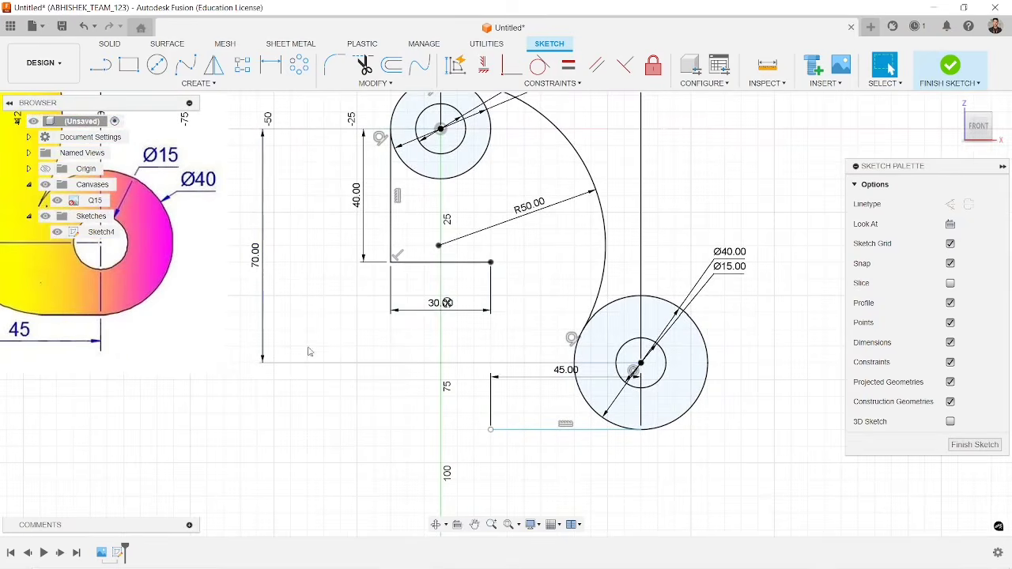
left_click(539, 65)
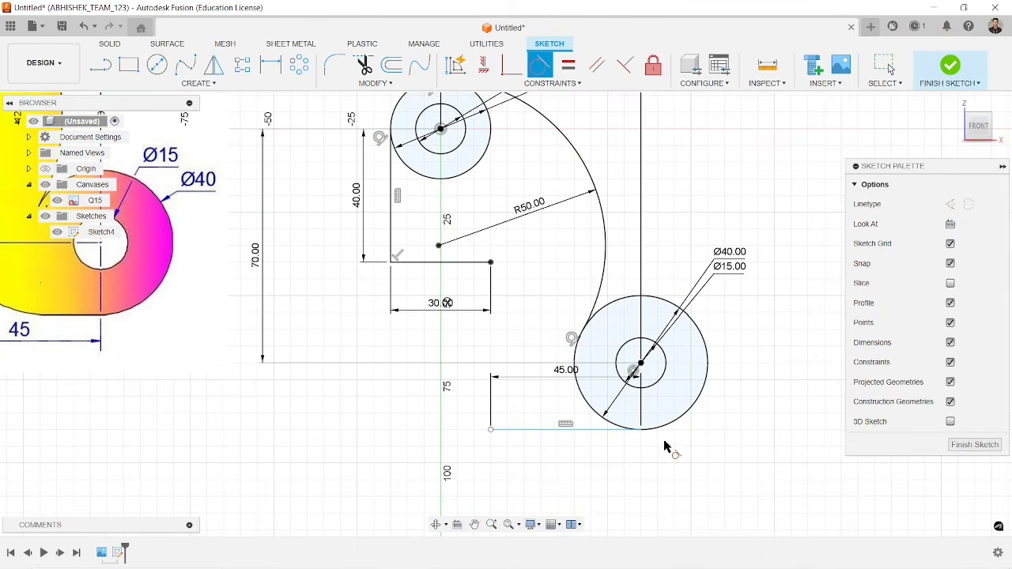
left_click(577, 431)
left_click(593, 408)
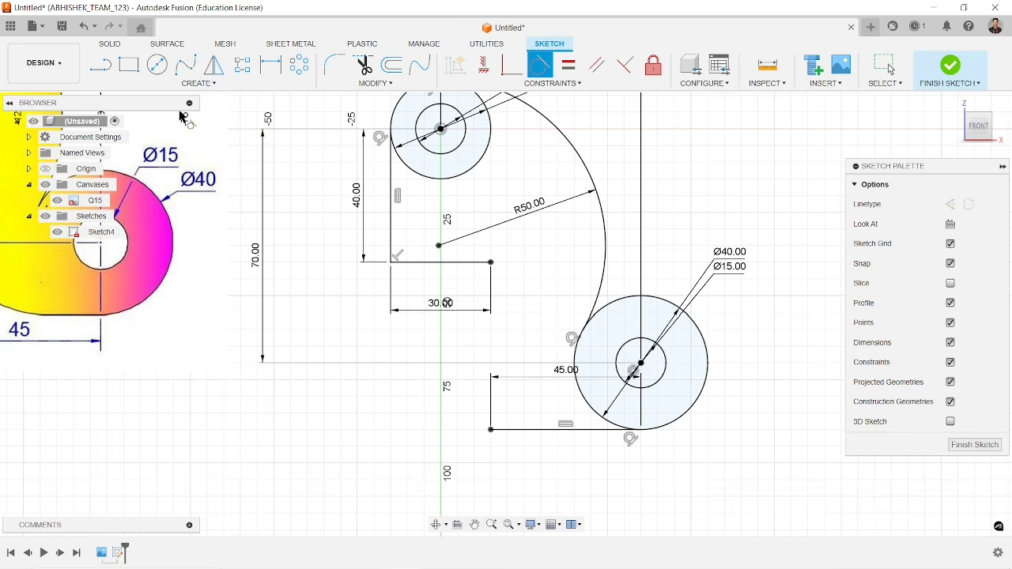
Draw a vertical line joining the right end of the 30 mm line to the left end of the 45 mm line.
left_click(100, 66)
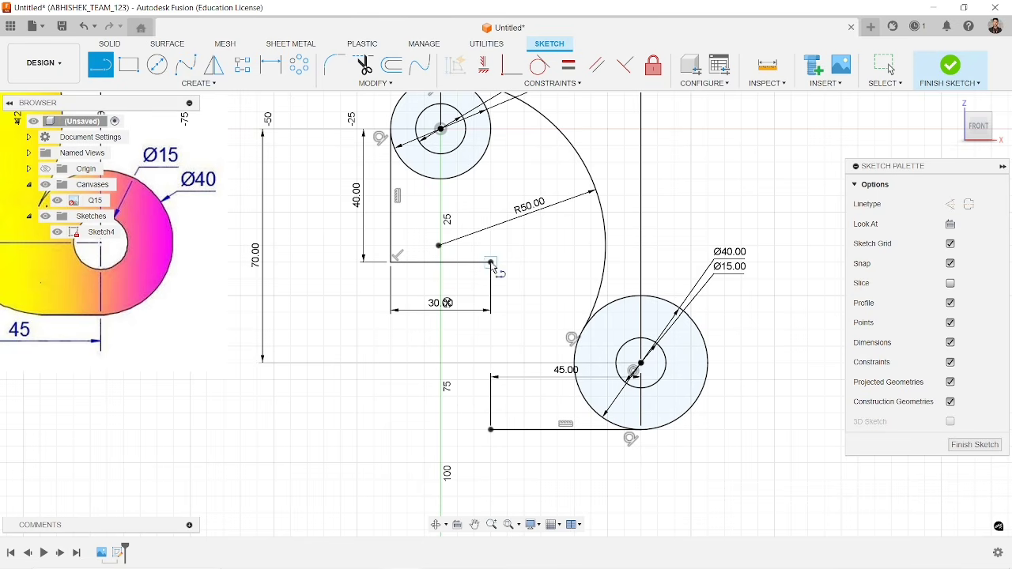
left_click(491, 263)
left_click(491, 430)
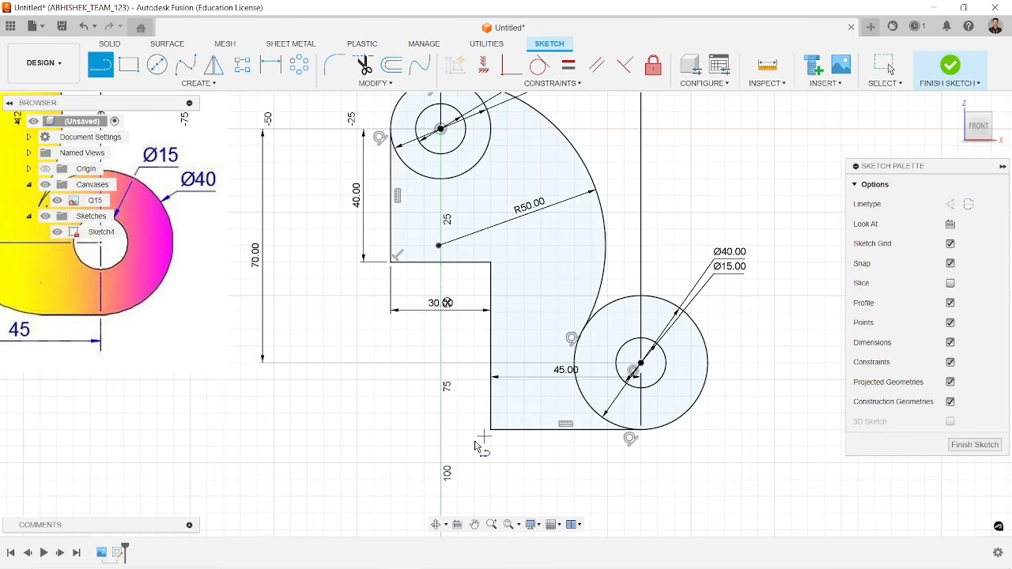
key("Escape")
Fillet the corner between the 40 mm vertical line and the 30 mm horizontal line with a 10 mm radius.
mouse_move(451, 403)
middle_mouse_down()
mouse_move(454, 466)
mouse_move(494, 459)
mouse_move(549, 416)
middle_mouse_up()
scroll(549, 416, "down", 3)
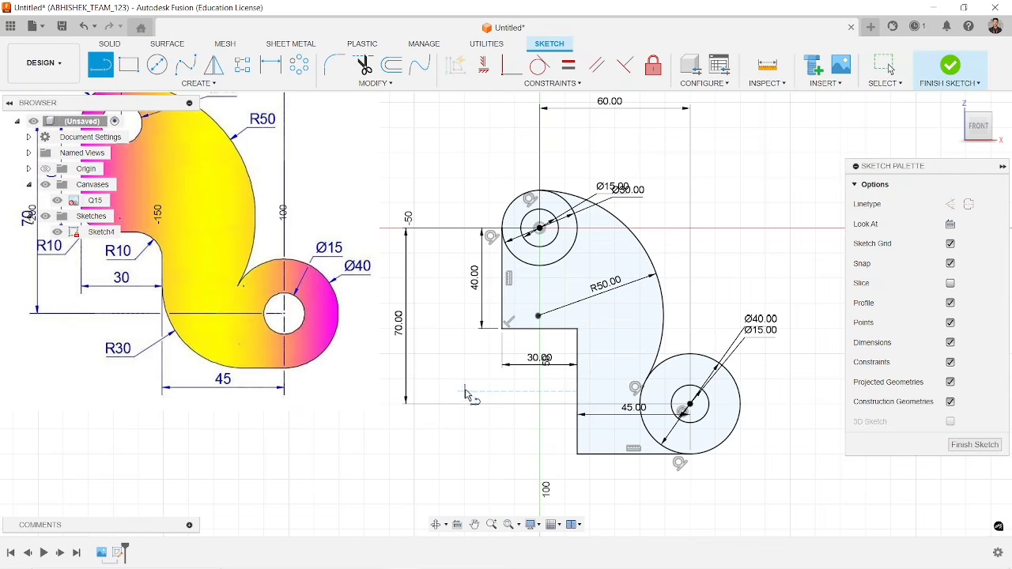
middle_click_drag(464, 386, 583, 390)
key("l")
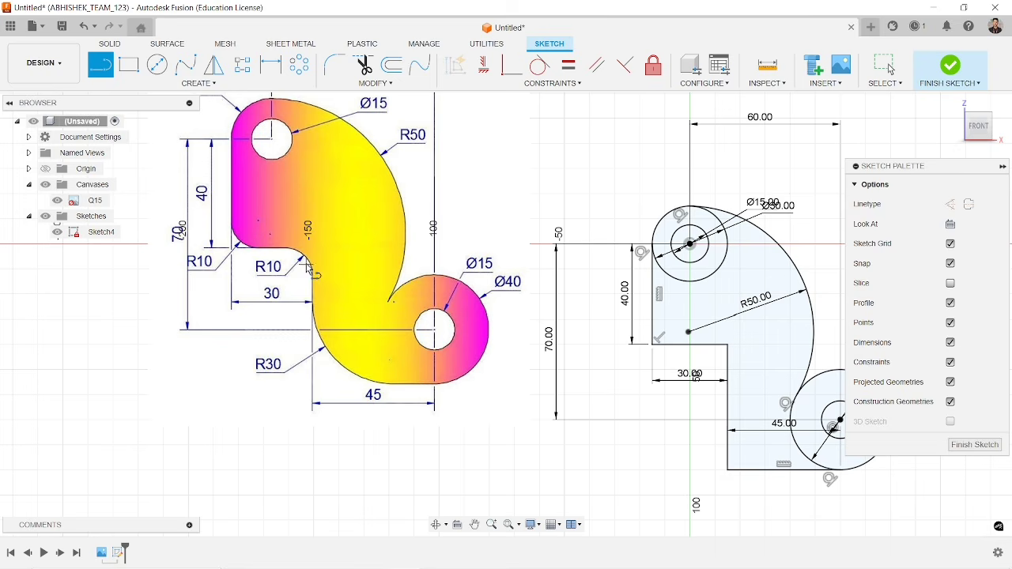
mouse_move(576, 201)
middle_mouse_down()
mouse_move(446, 183)
mouse_move(377, 156)
middle_mouse_up()
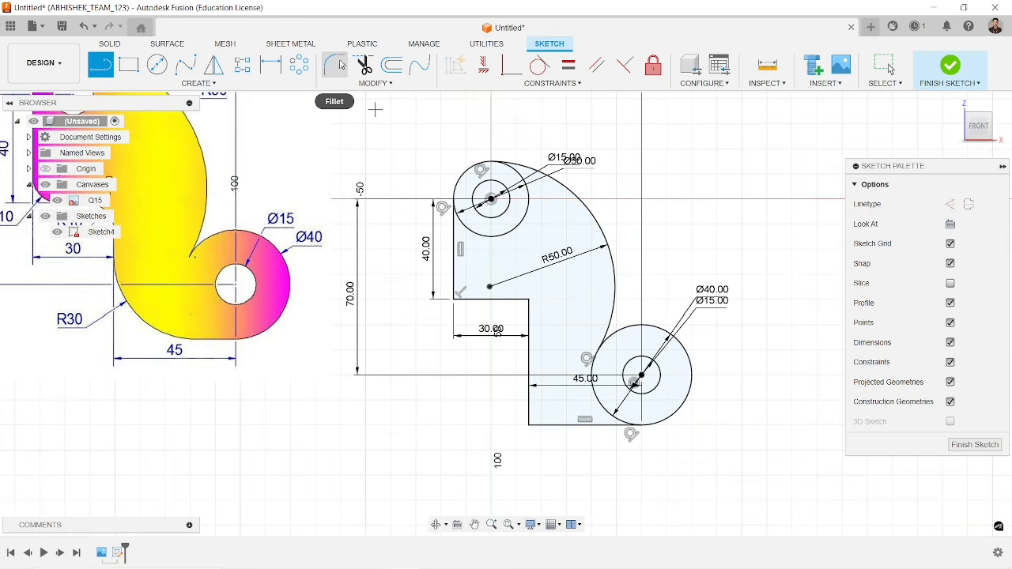
left_click(338, 69)
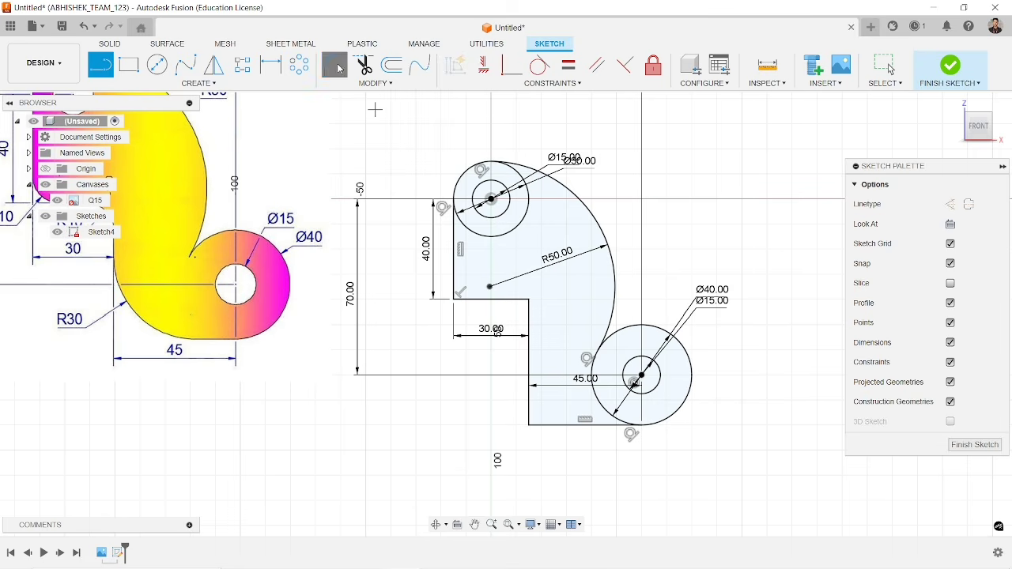
scroll(457, 271, "up", 4)
left_click(450, 271)
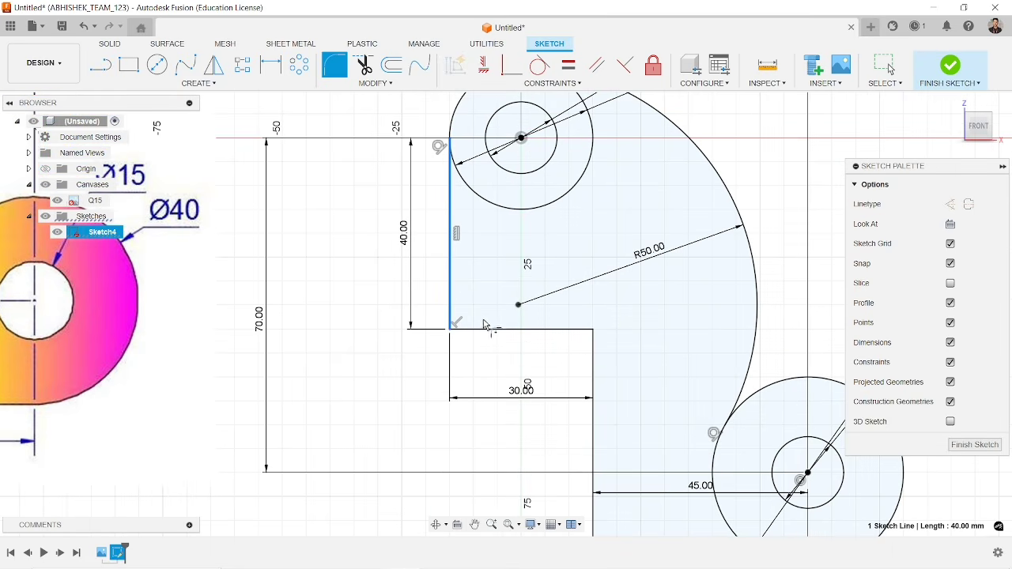
left_click(490, 329)
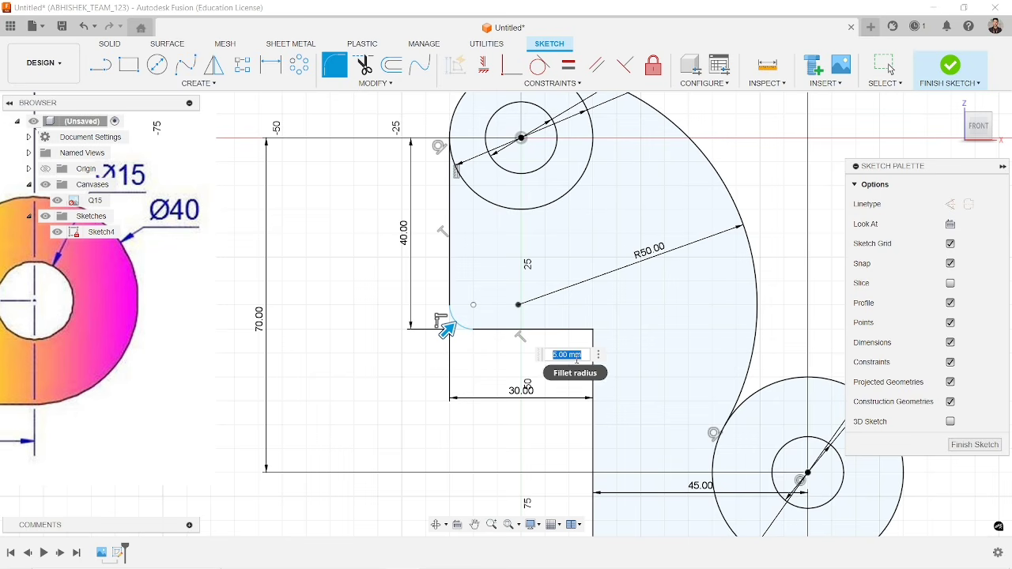
type("1")
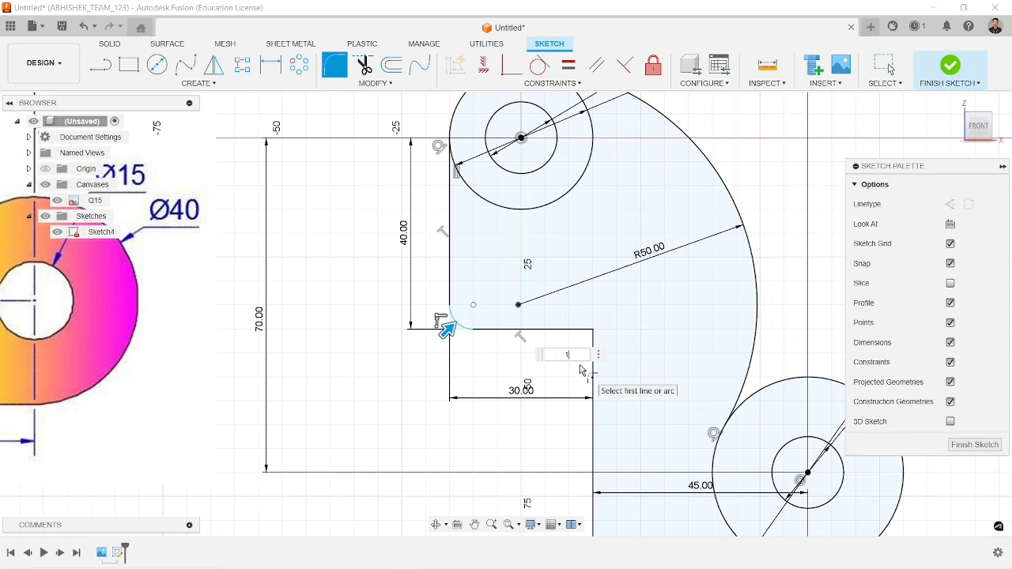
type("0")
key("Return")
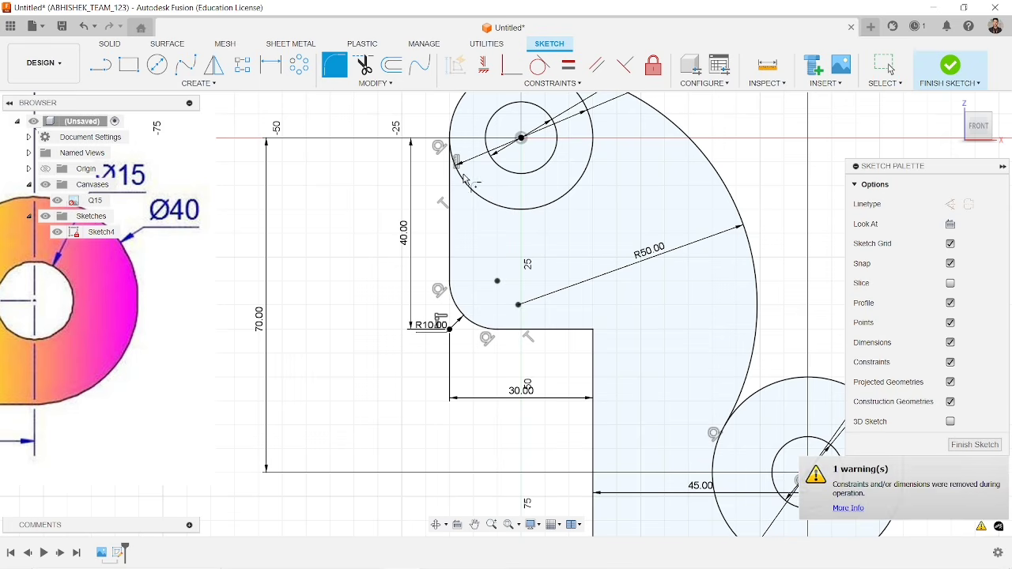
Fillet the corner between the 30 mm horizontal line and the connecting vertical line with a 10 mm radius.
left_click(565, 332)
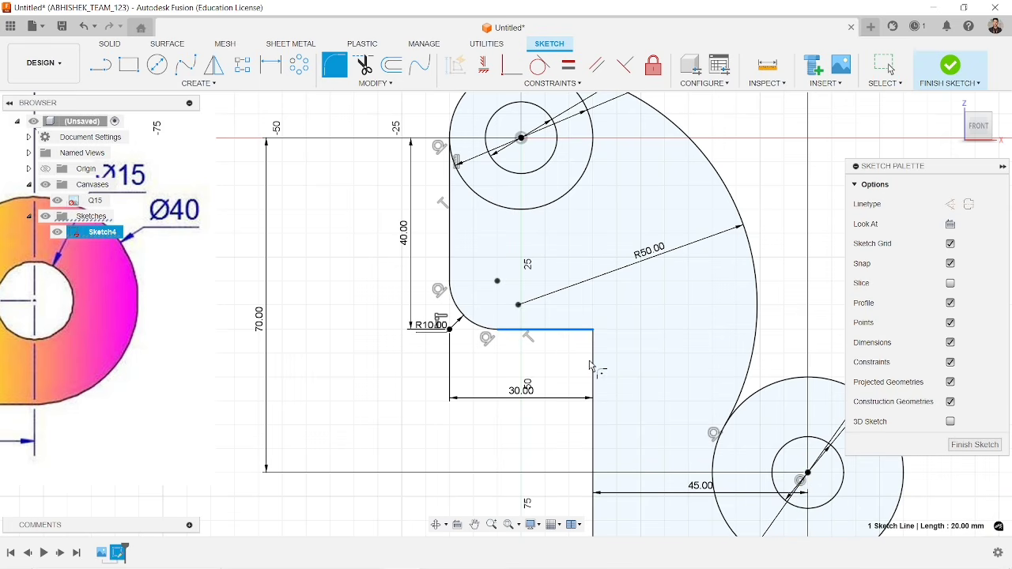
left_click(594, 368)
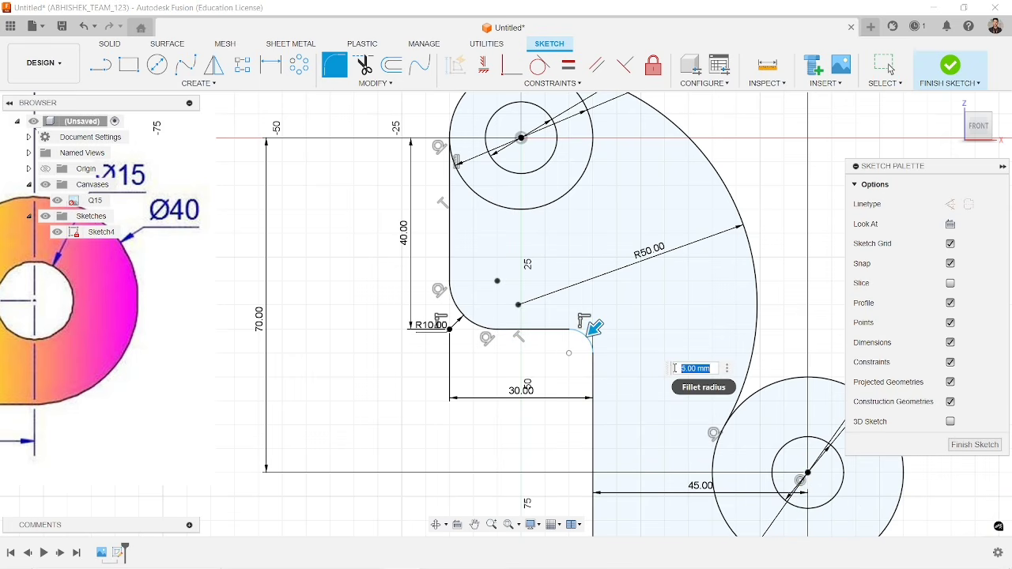
key("Return")
scroll(662, 381, "down", 1)
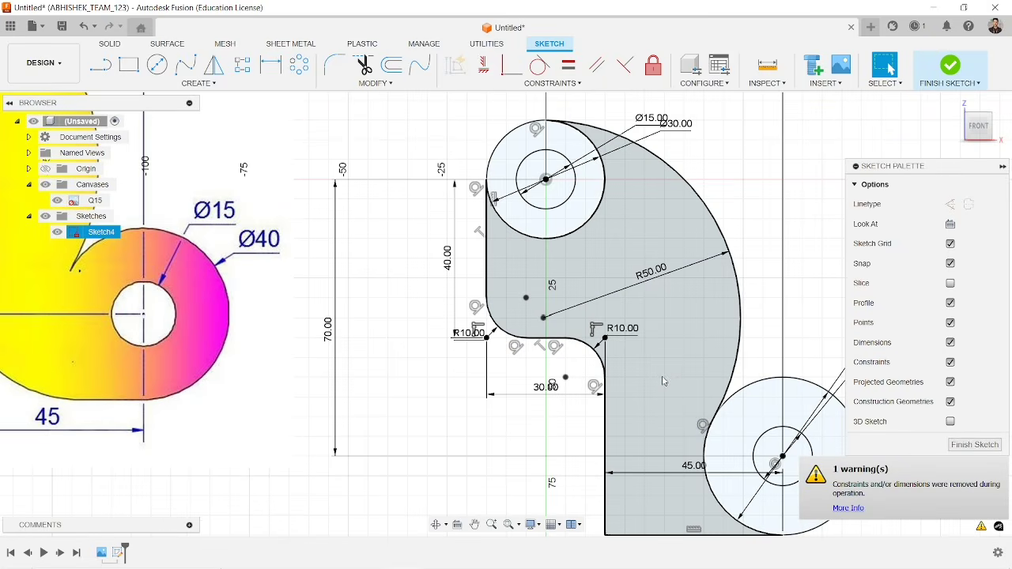
Fillet the corner between the connecting vertical line and the 45 mm bottom line with a 30 mm radius.
middle_click_drag(662, 378, 599, 258)
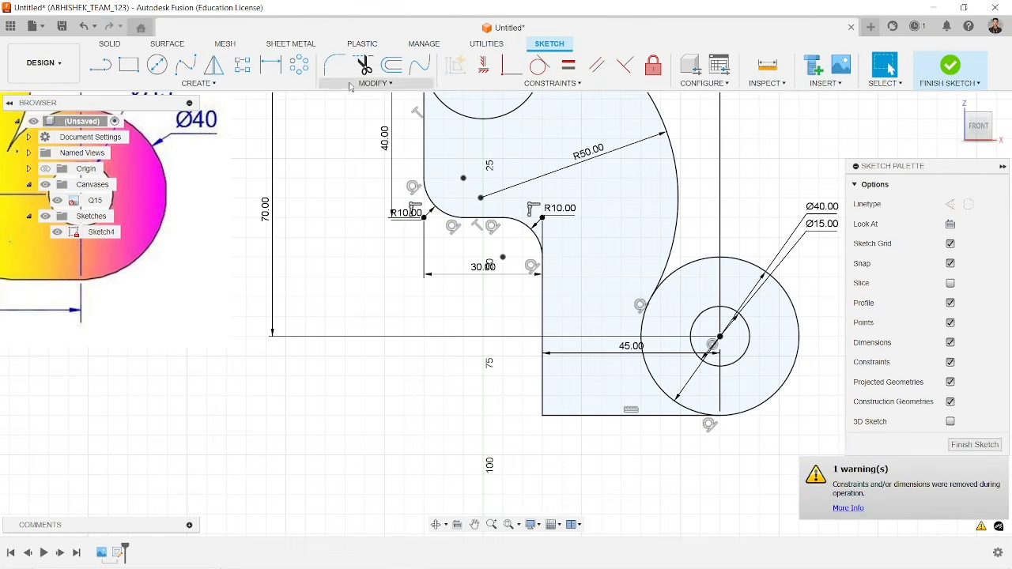
left_click(335, 65)
left_click(543, 369)
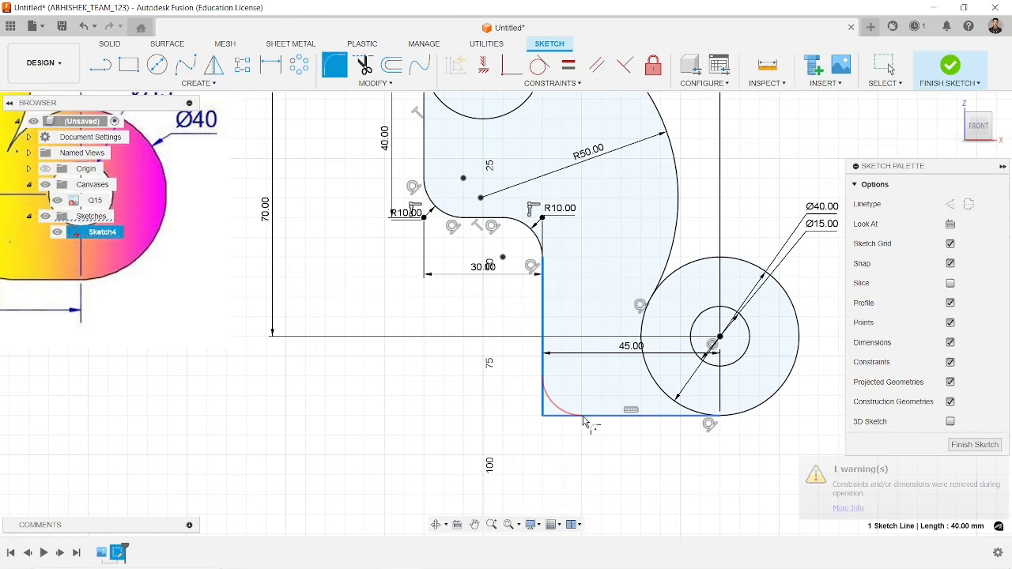
left_click(595, 420)
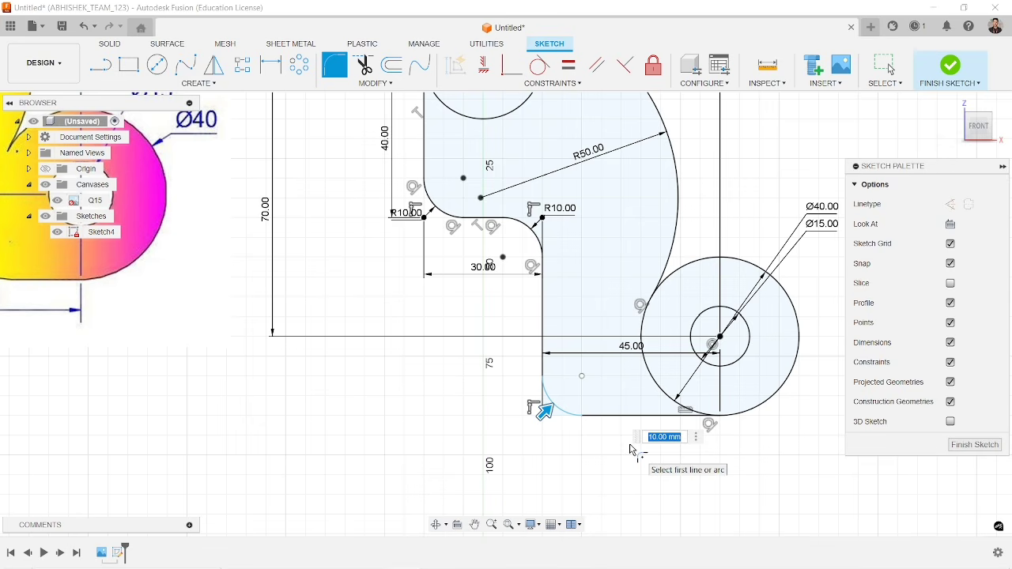
key("Return")
Trim away the arcs of the 40 mm and 30 mm circles that lie inside the bracket profile.
scroll(468, 392, "down", 1)
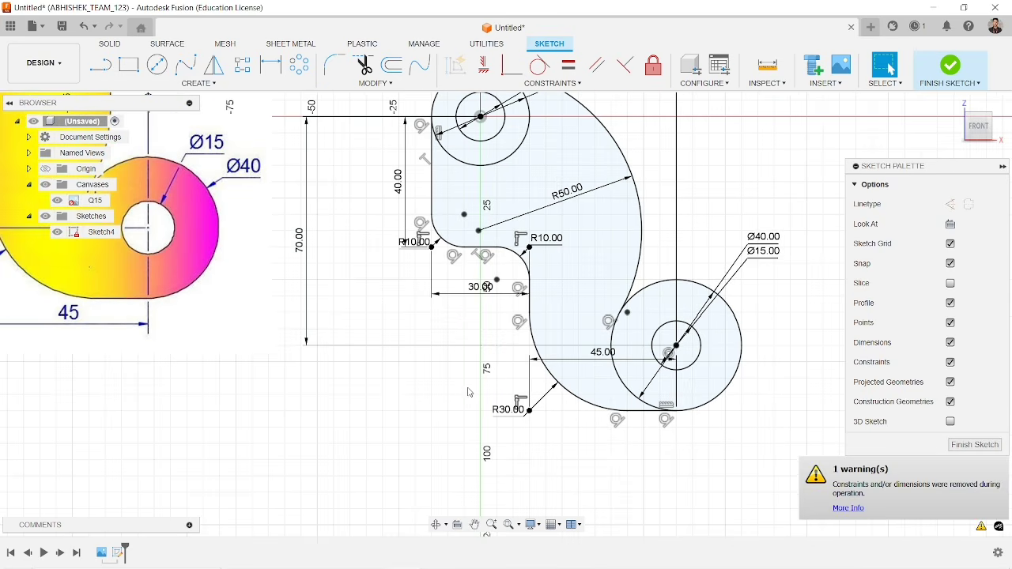
middle_click_drag(282, 345, 569, 406)
scroll(292, 329, "up", 2)
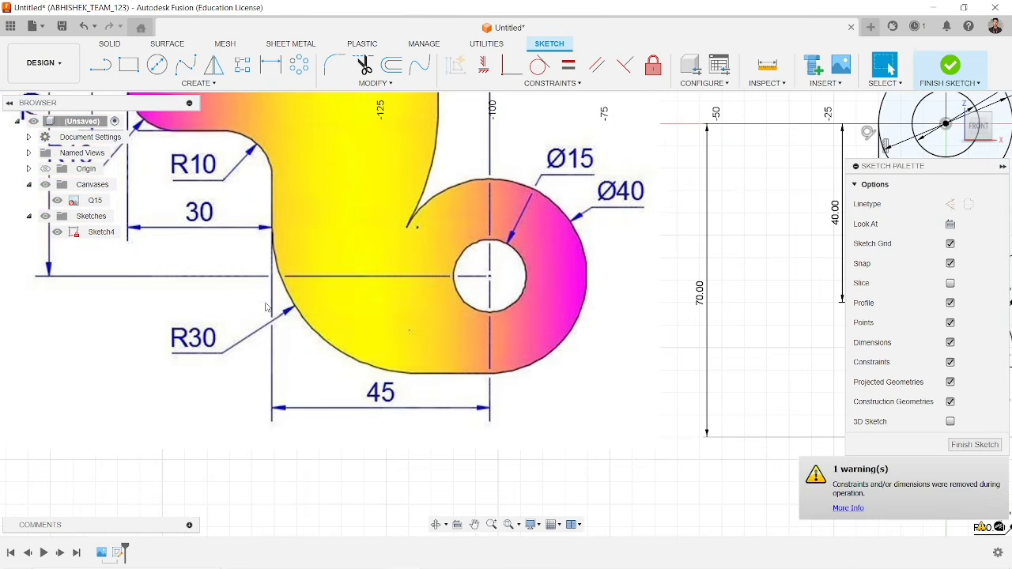
scroll(343, 373, "down", 4)
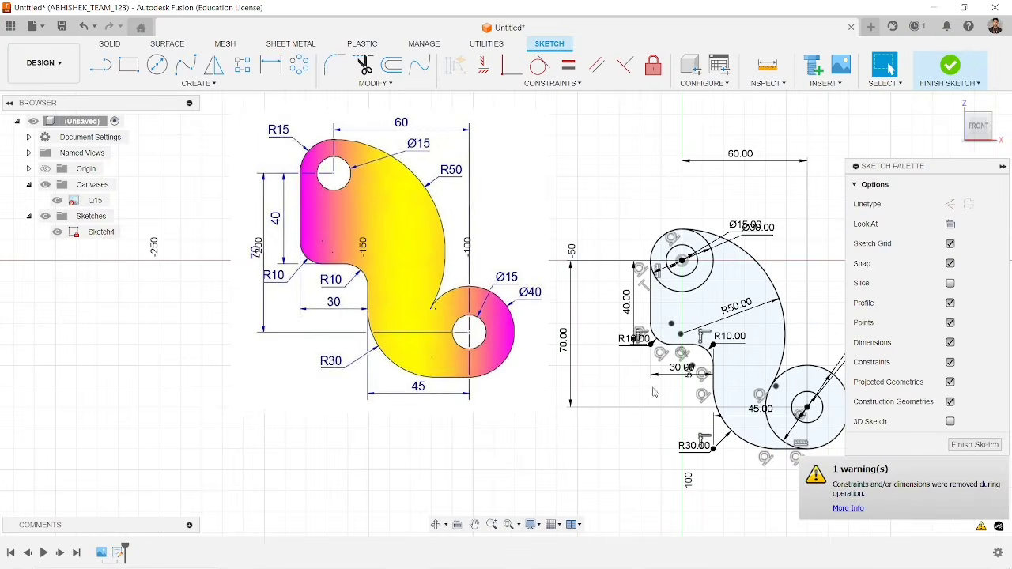
middle_click_drag(650, 388, 450, 366)
scroll(554, 261, "up", 3)
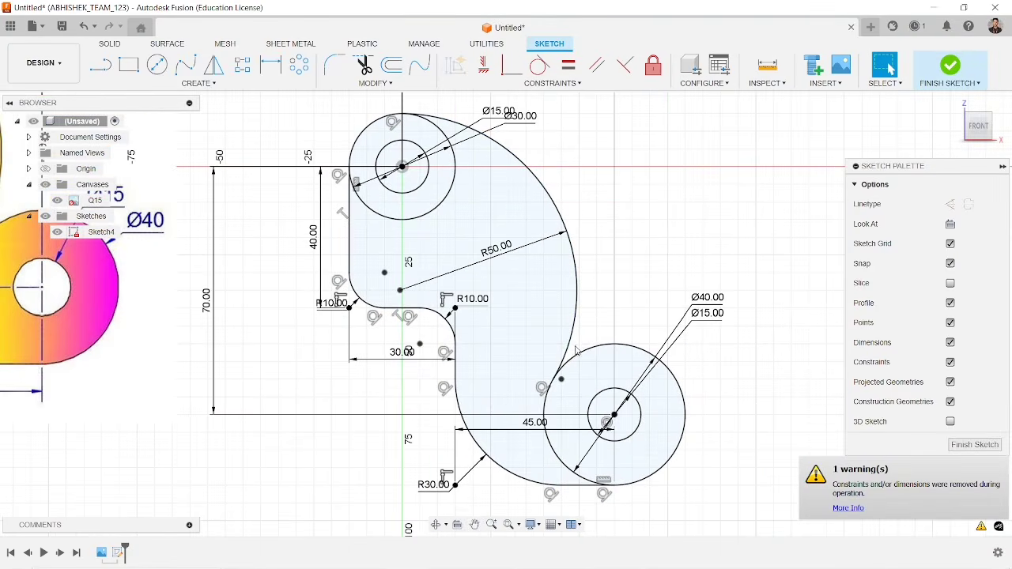
middle_click_drag(578, 350, 595, 316)
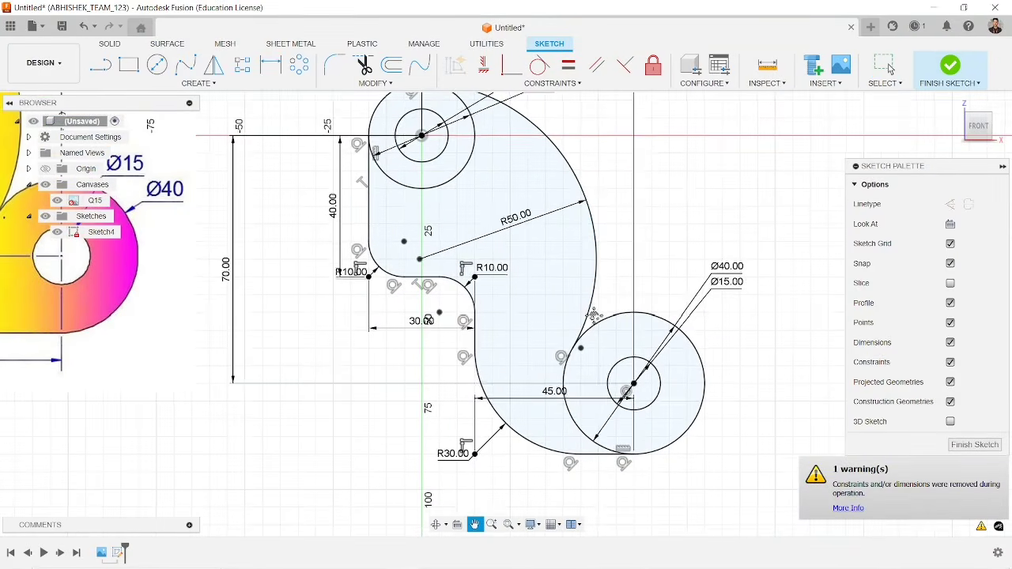
left_click(363, 68)
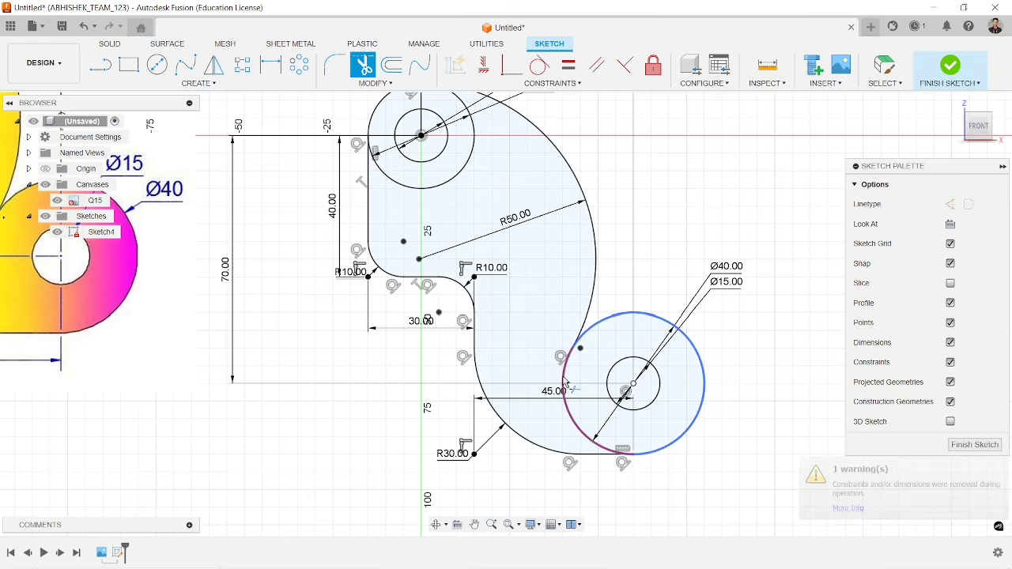
left_click(465, 182)
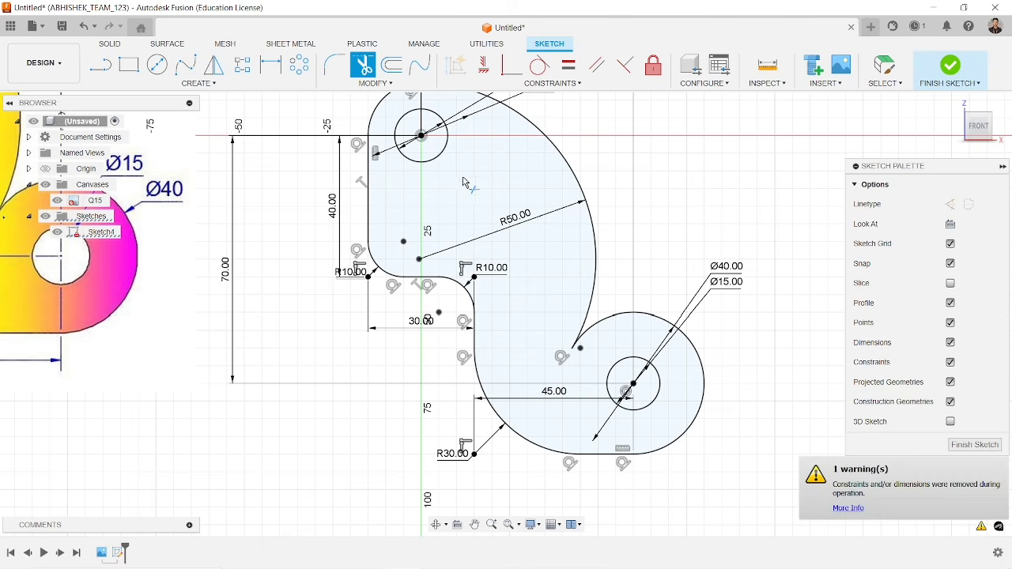
Hide the sketch's dimensions and constraints.
scroll(508, 224, "down", 4)
middle_click_drag(511, 229, 593, 305)
scroll(593, 305, "down", 1)
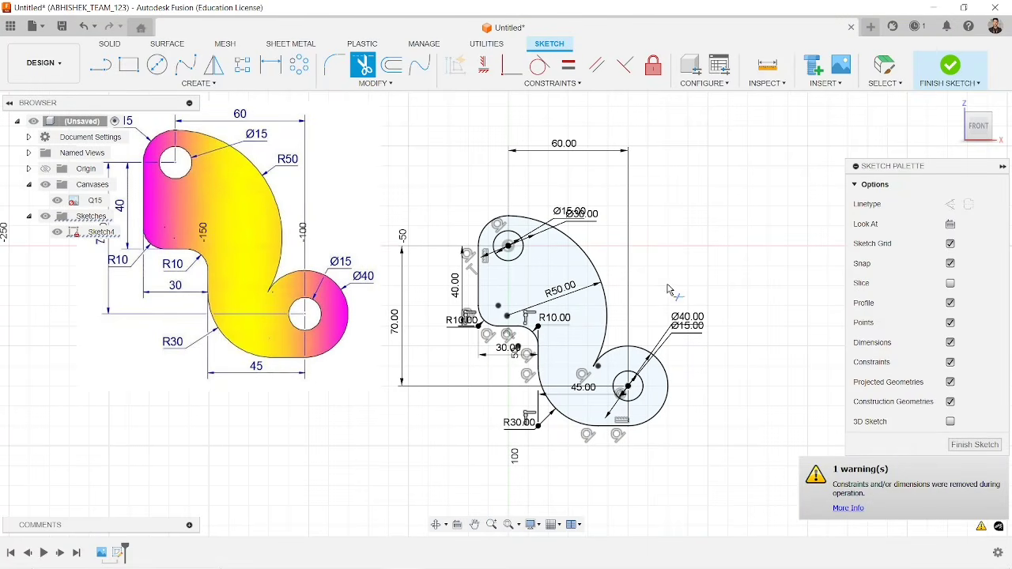
left_click(950, 342)
left_click(951, 361)
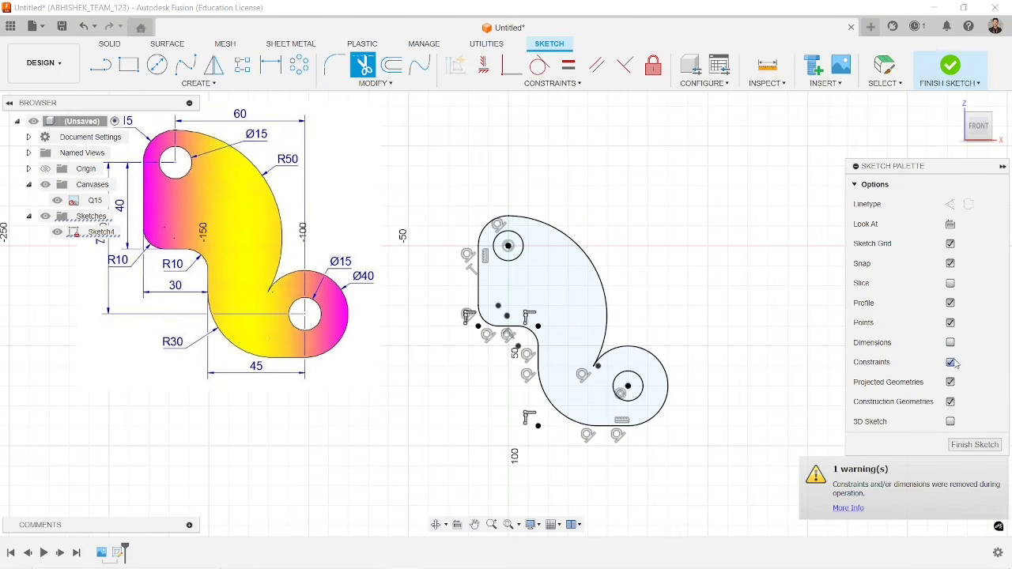
key("Escape")
Compare the trimmed bracket profile with the reference canvas, including the notch where the large arc meets the lower circle.
scroll(601, 360, "up", 2)
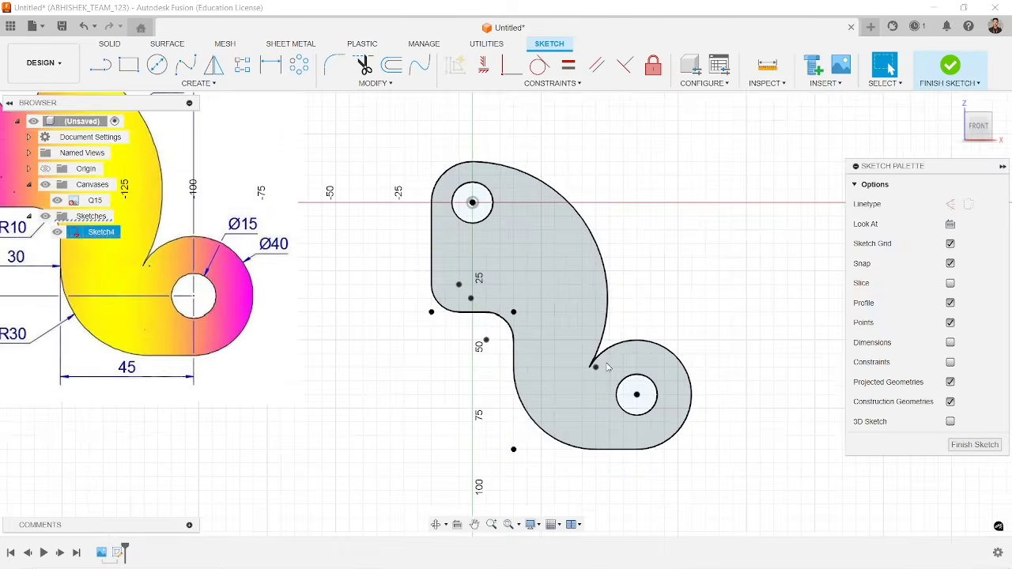
scroll(601, 360, "down", 3)
middle_click_drag(463, 345, 517, 357)
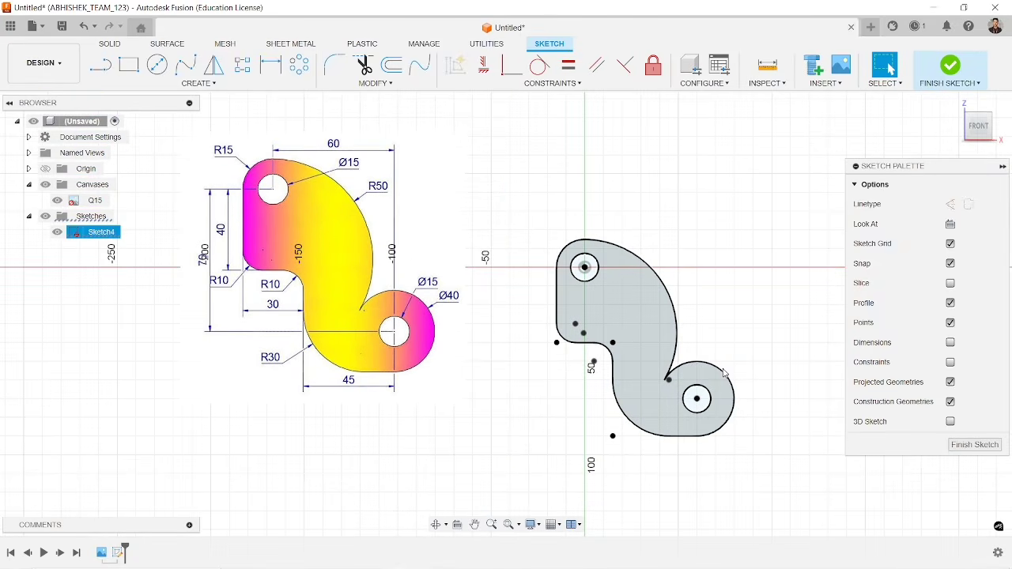
scroll(672, 400, "up", 2)
scroll(674, 400, "down", 1)
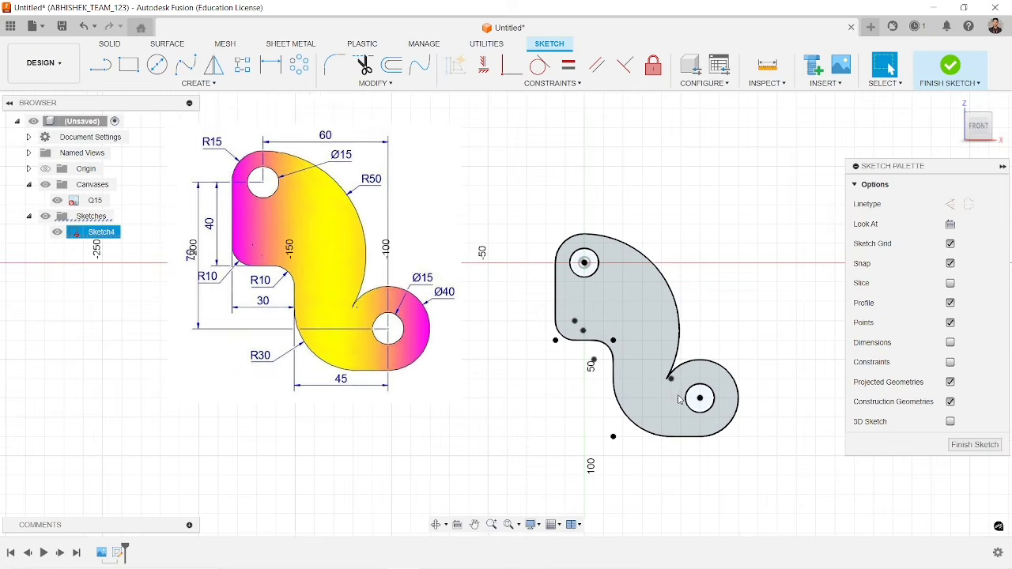
scroll(618, 405, "down", 1)
scroll(618, 405, "up", 1)
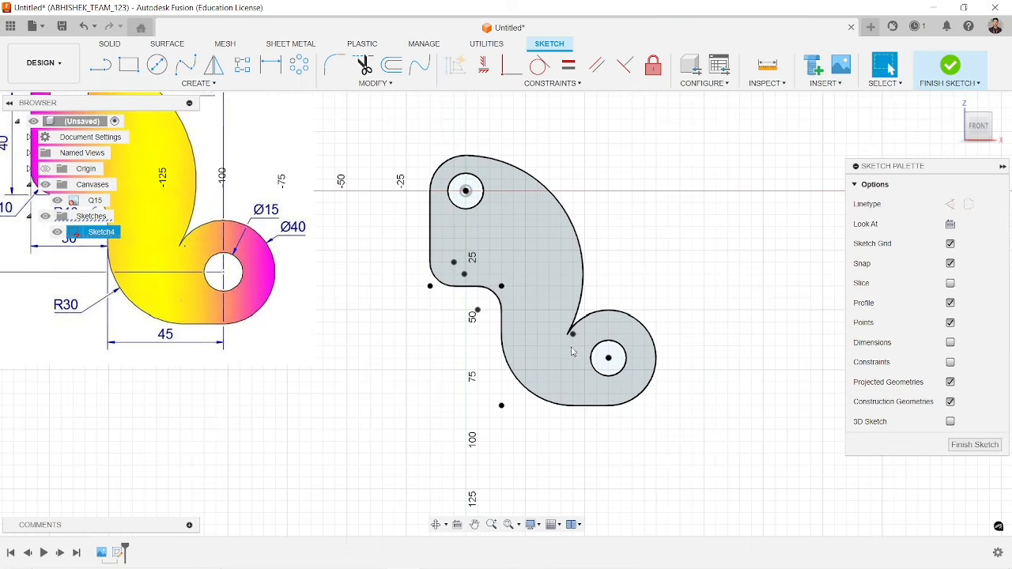
scroll(576, 351, "down", 1)
middle_click_drag(656, 265, 669, 289)
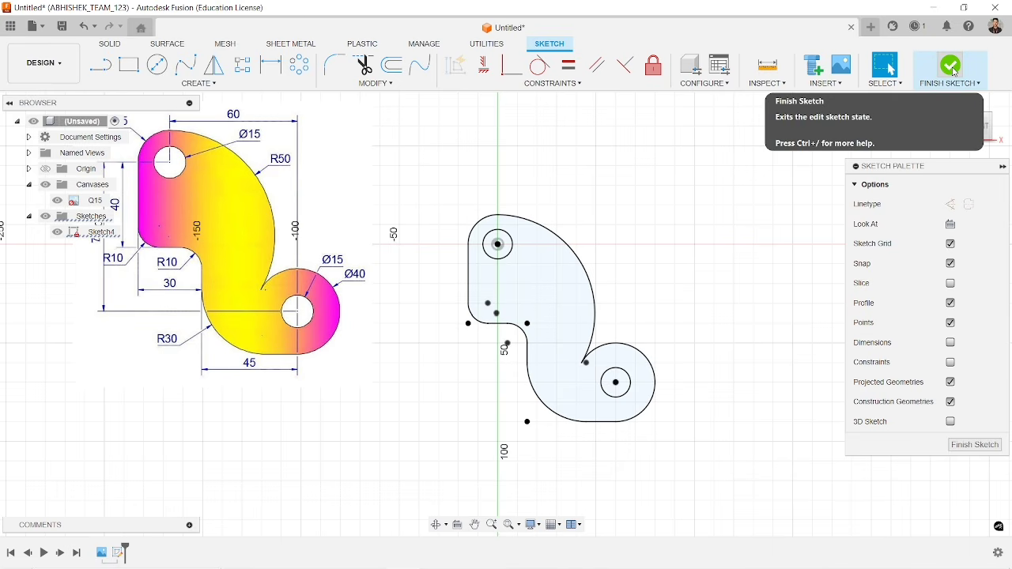
left_click(431, 562)
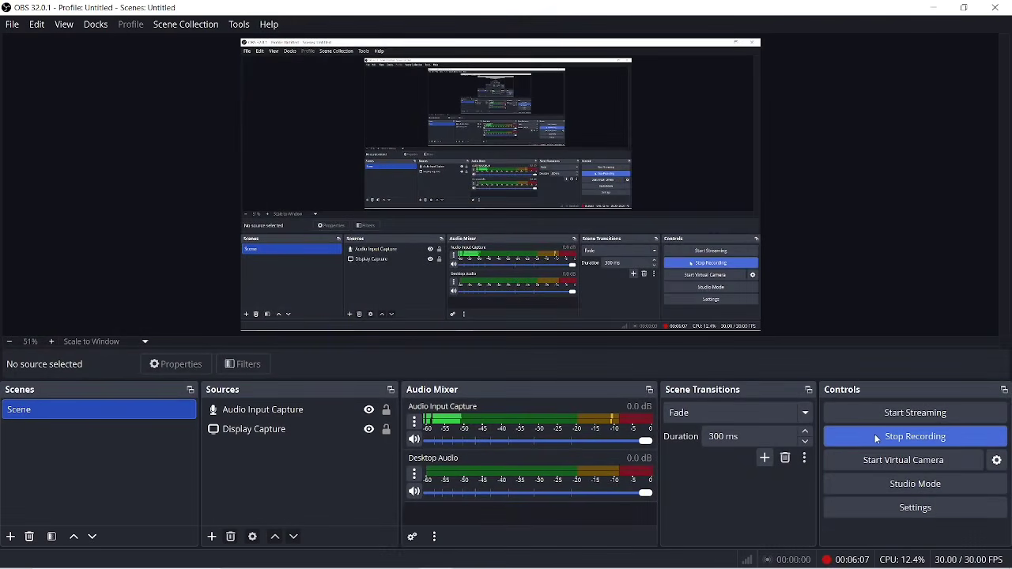
left_click(877, 438)
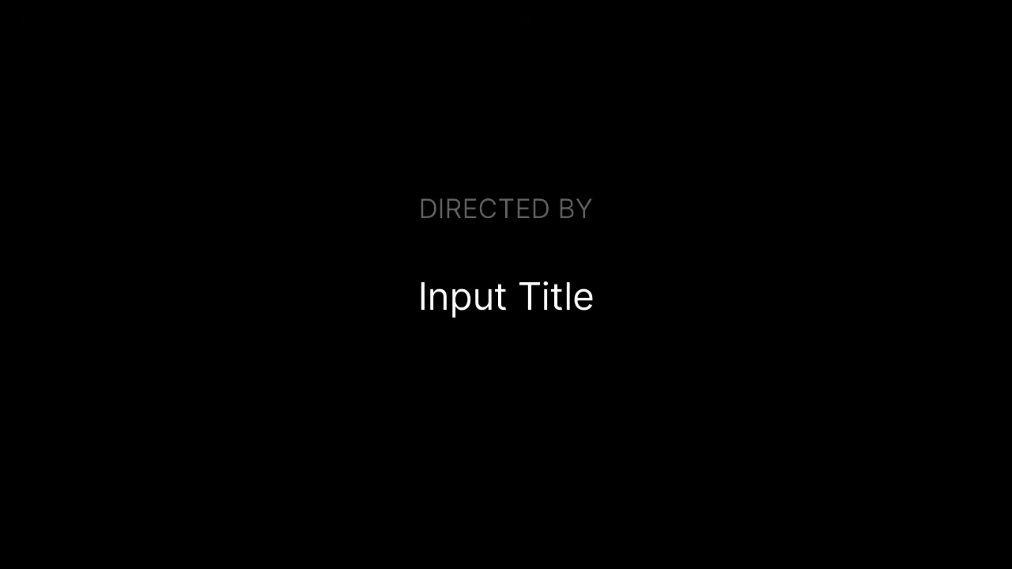